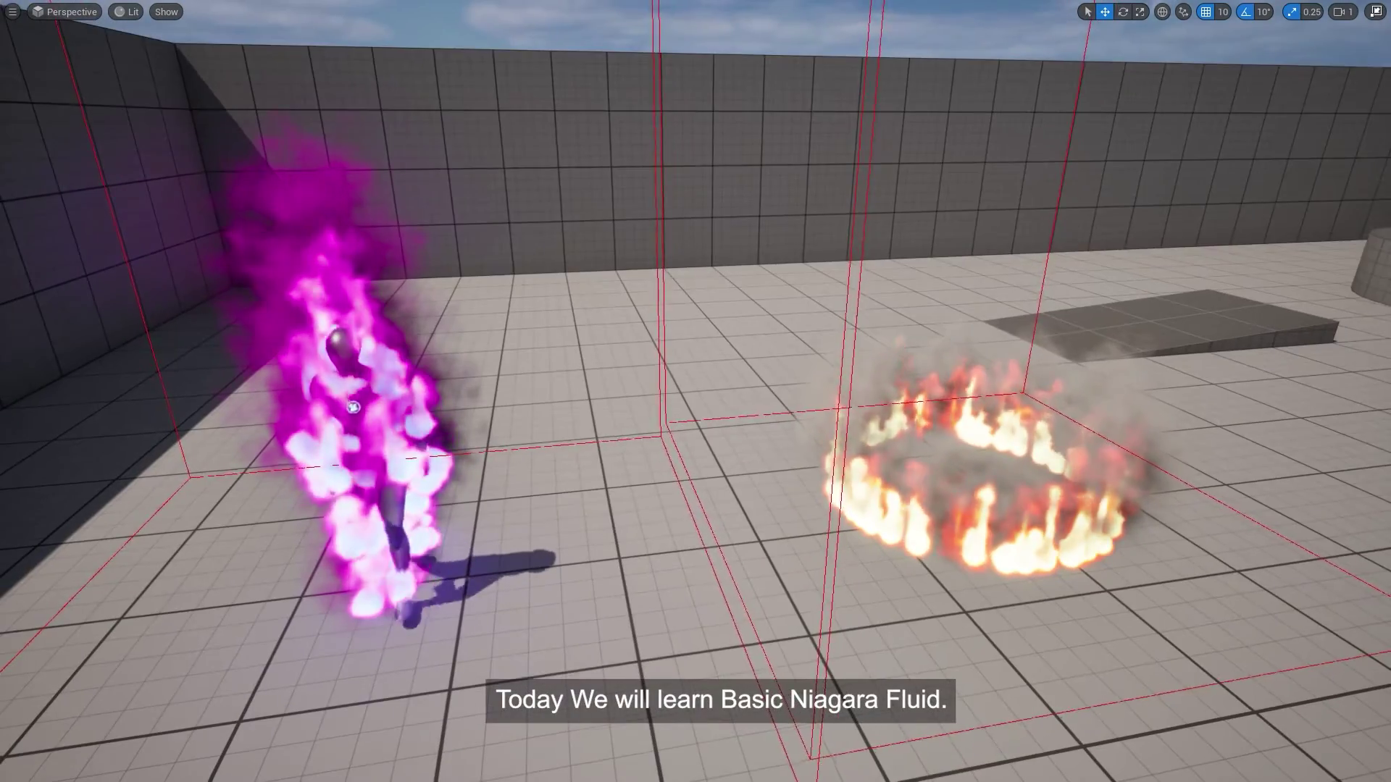
{"action": "key", "text": "a"}
{"action": "right_click_drag", "start_coordinate": [695, 392], "coordinate": [739, 391]}
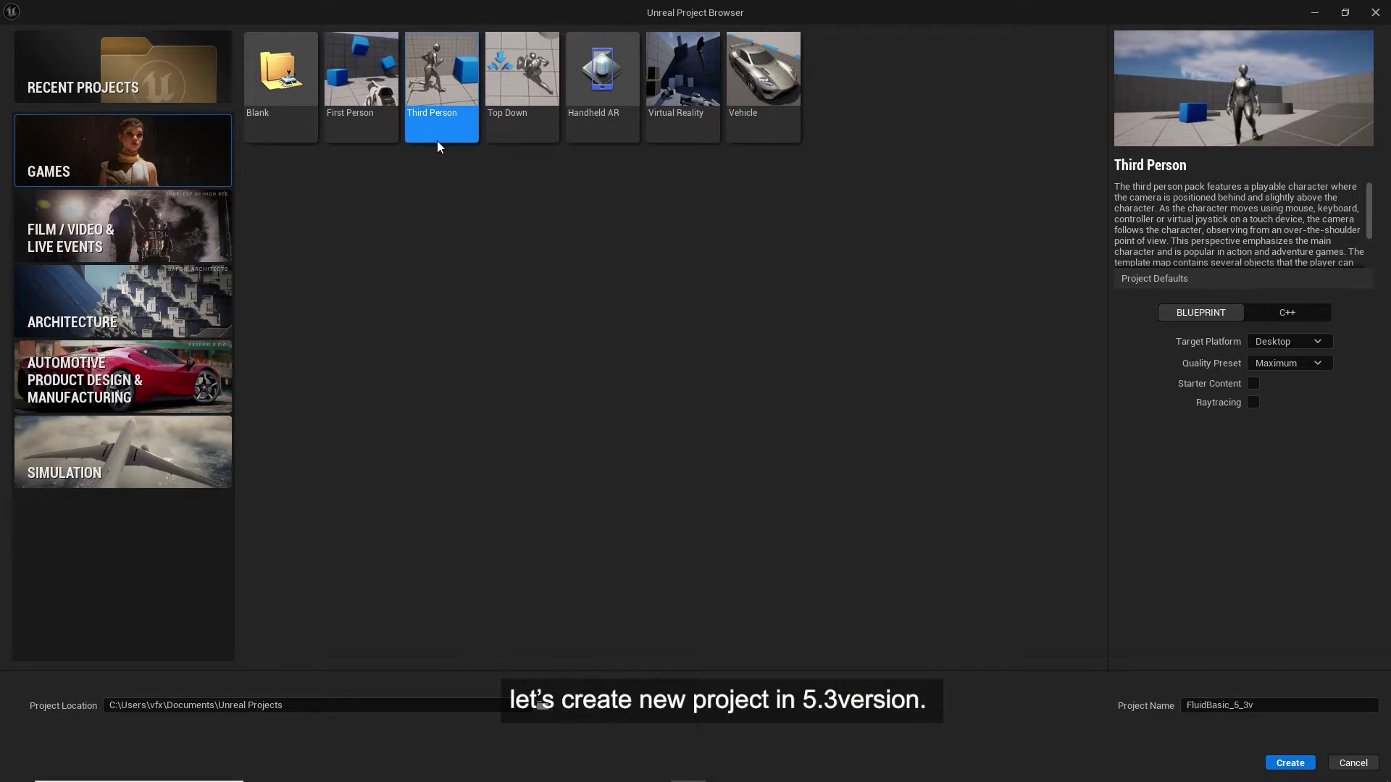
Create the Blueprint project FluidBasic_5_3v from the Third Person template.
{"action": "left_click", "coordinate": [1274, 766]}
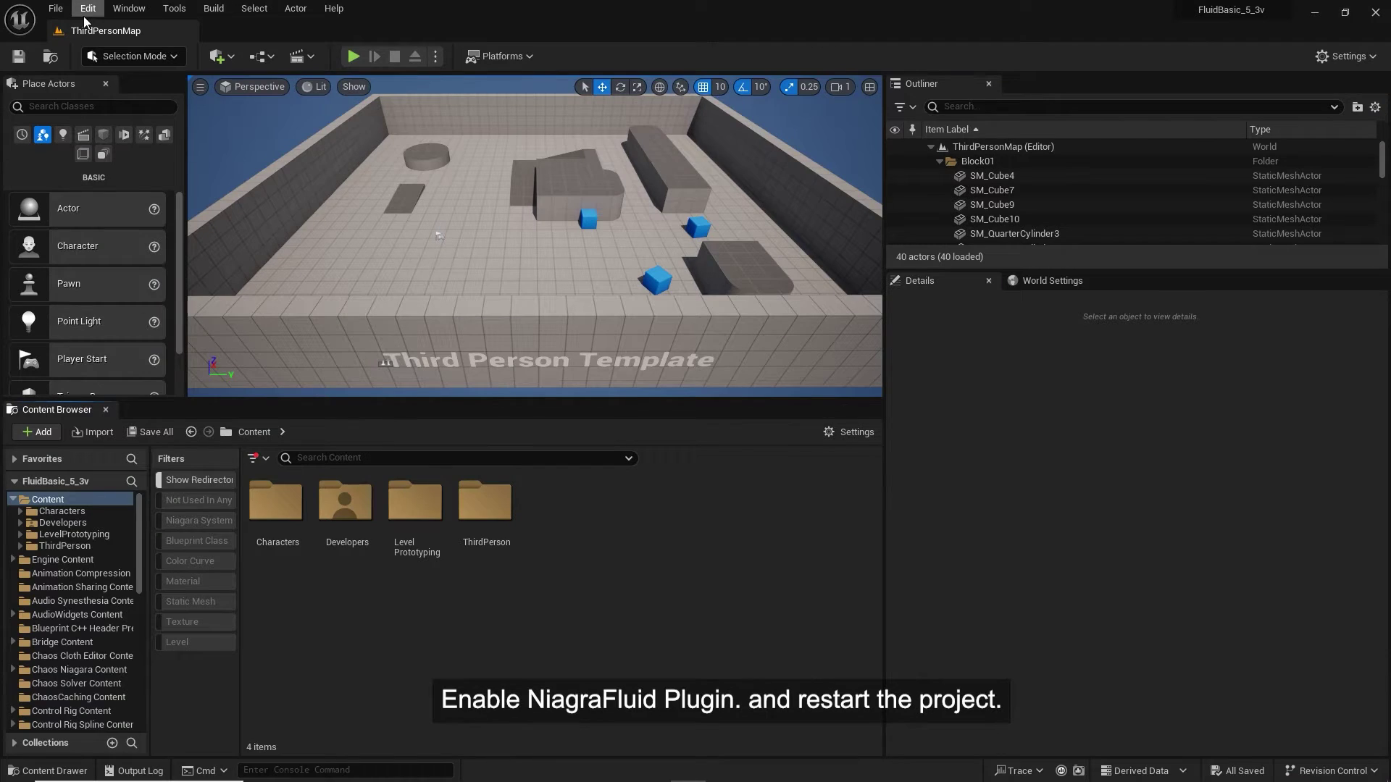
Find the NiagaraFluids plugin among the project's plugins, enable it and accept the beta version.
{"action": "left_click", "coordinate": [87, 8]}
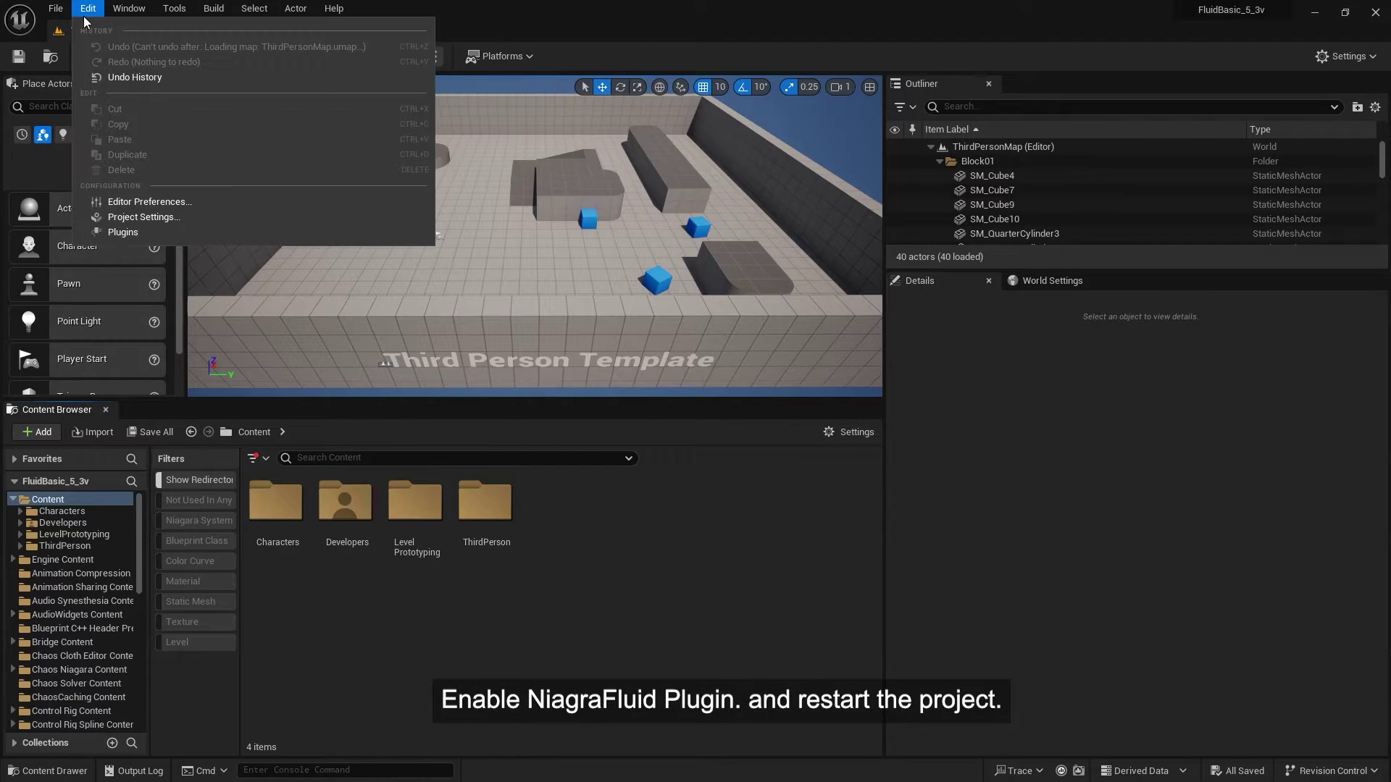
{"action": "left_click", "coordinate": [133, 232]}
{"action": "type", "text": "niagara"}
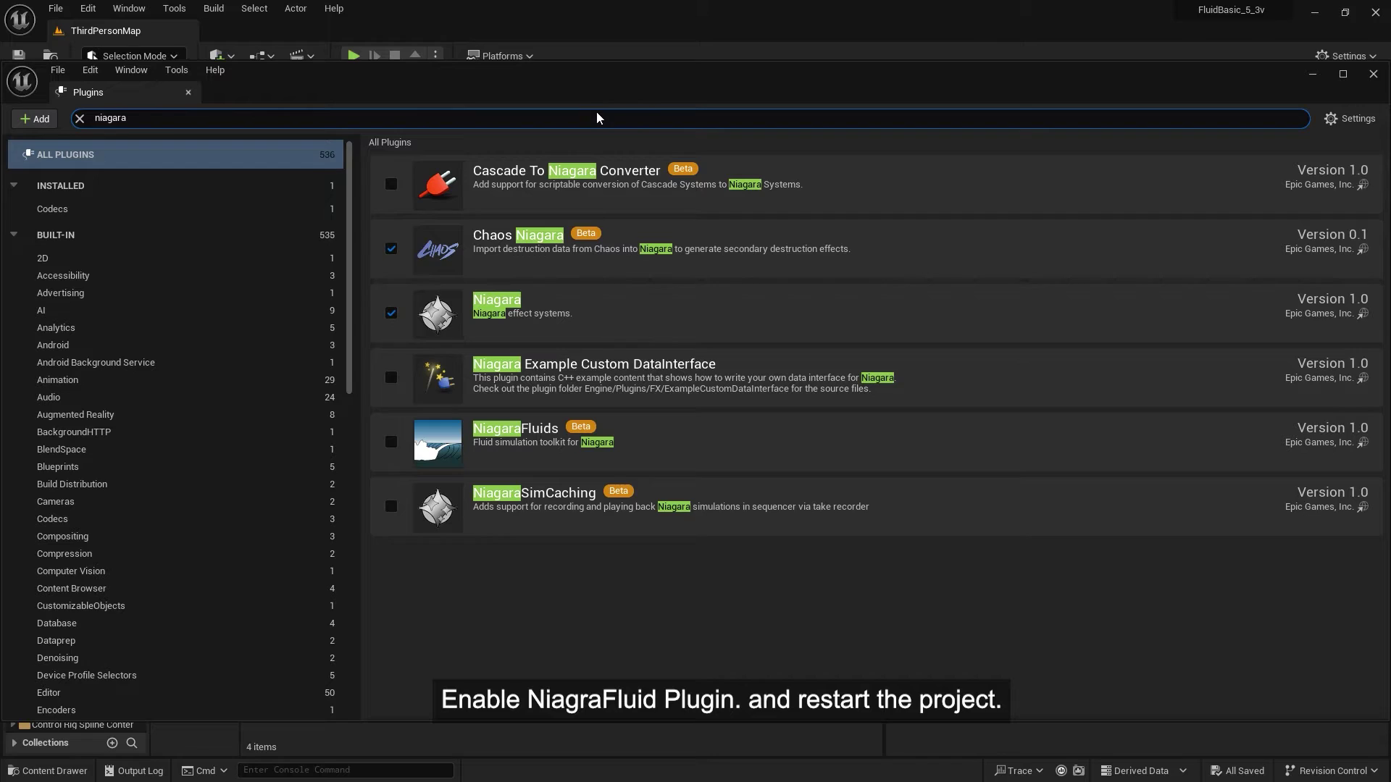
{"action": "left_click", "coordinate": [391, 443]}
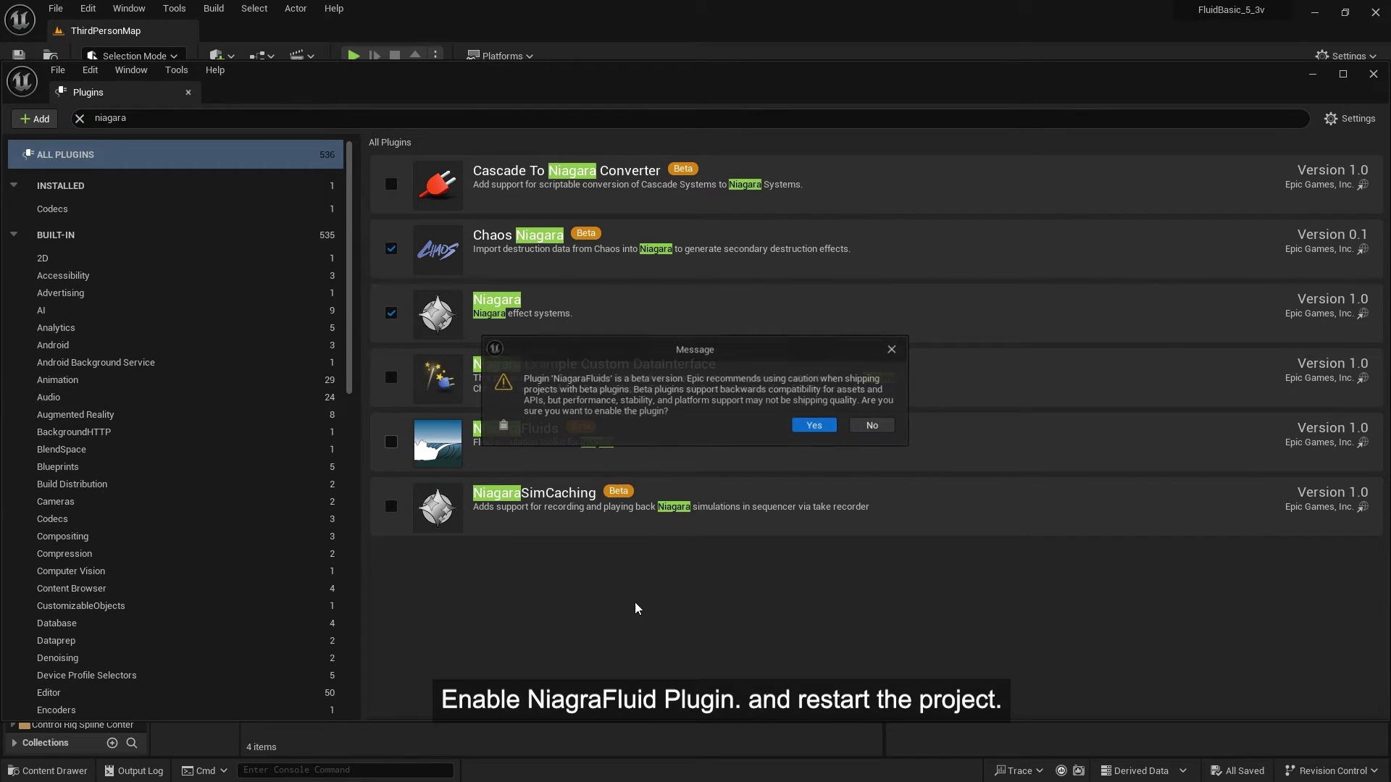
{"action": "left_click", "coordinate": [815, 427]}
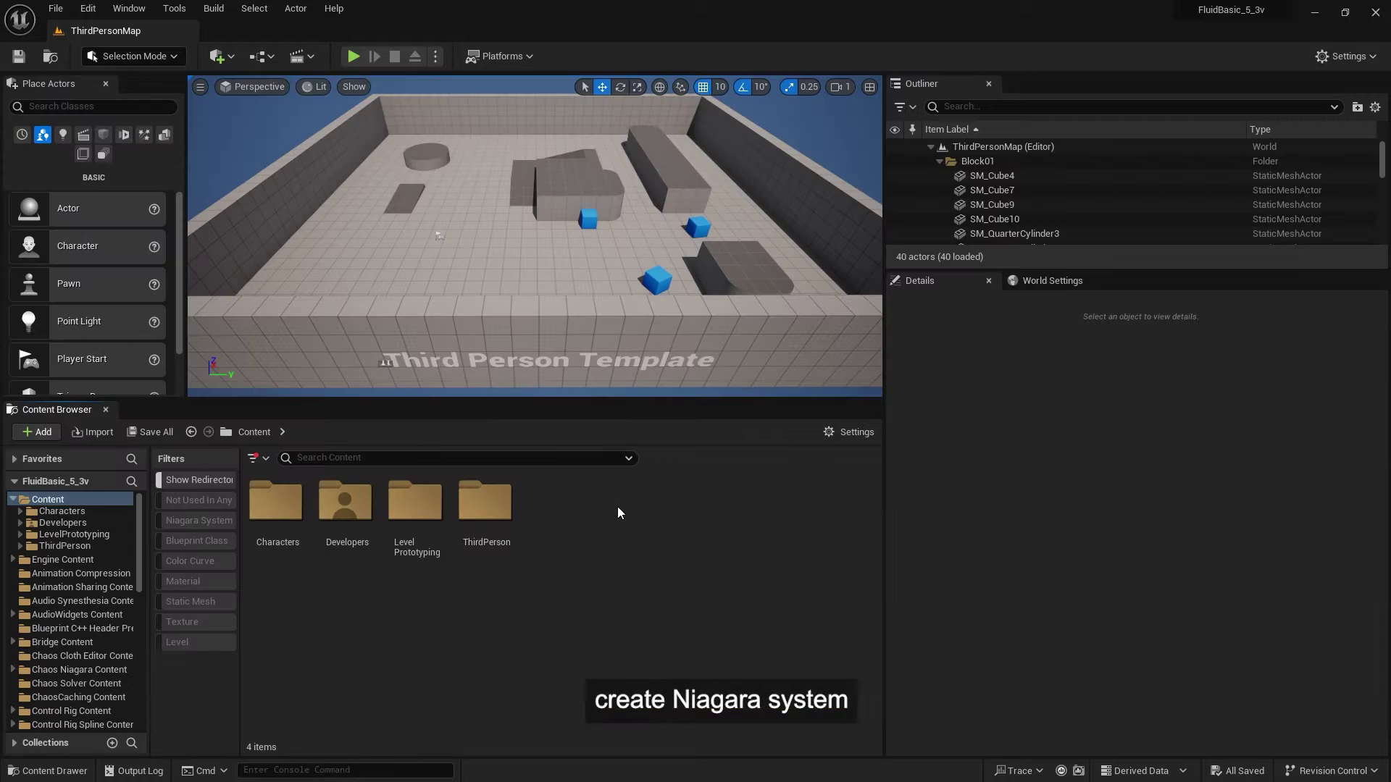
Create a Niagara system in the Content folder, using the Empty template as its only emitter.
{"action": "right_click", "coordinate": [618, 507]}
{"action": "left_click", "coordinate": [710, 453]}
{"action": "left_click", "coordinate": [692, 606]}
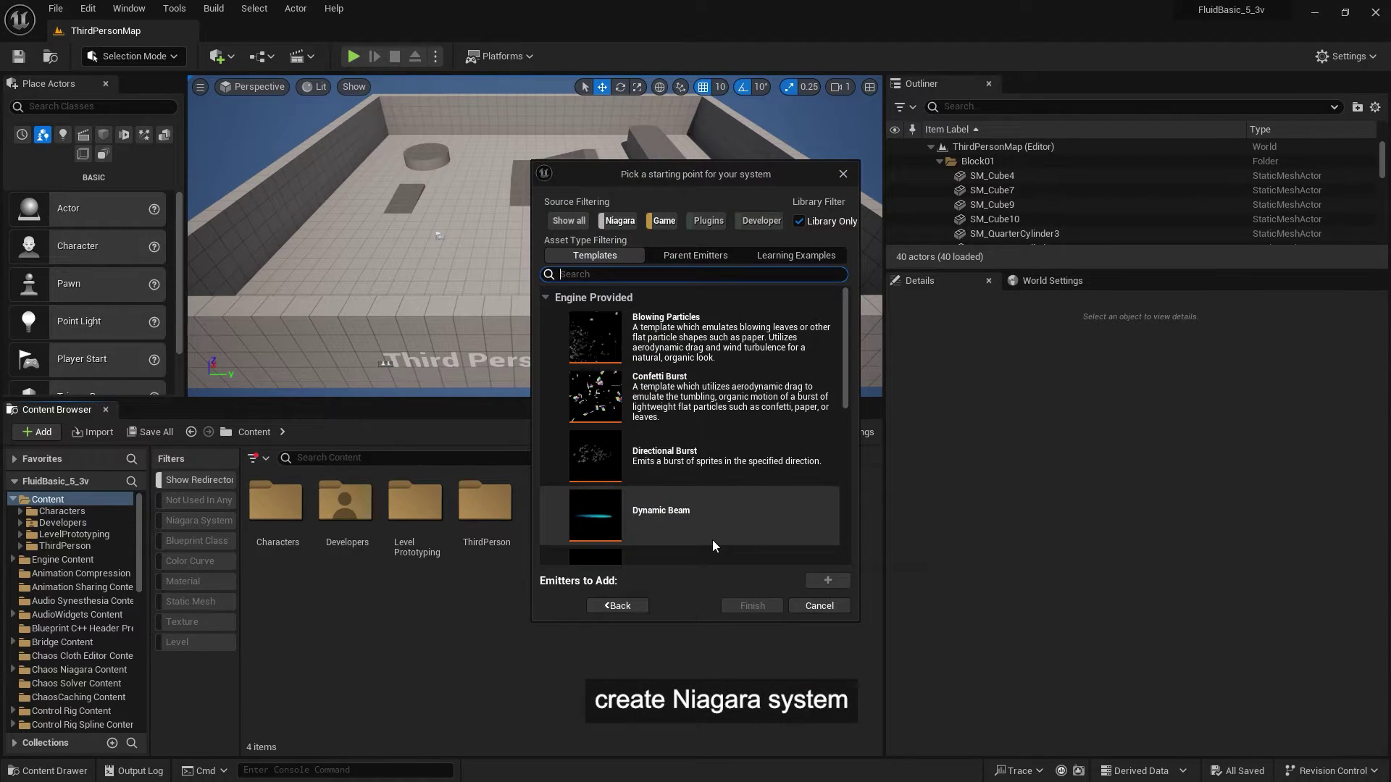
{"action": "scroll", "coordinate": [711, 537], "scroll_direction": "down", "scroll_amount": 1}
{"action": "left_click", "coordinate": [711, 501]}
{"action": "left_click", "coordinate": [810, 584]}
{"action": "left_click", "coordinate": [761, 604]}
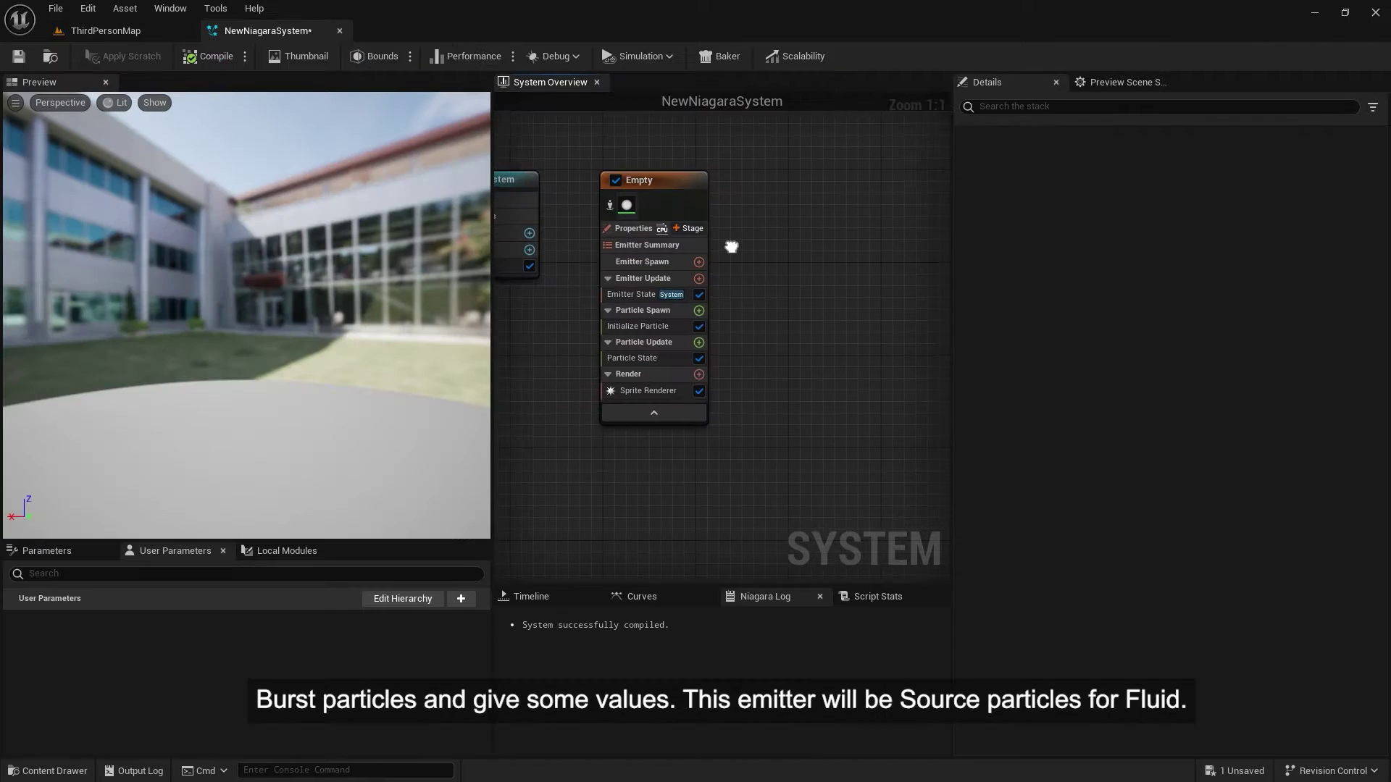
Add a Spawn Burst Instantaneous module to the Empty emitter's Emitter Update group with a Spawn Count of 22.
{"action": "left_click", "coordinate": [696, 278]}
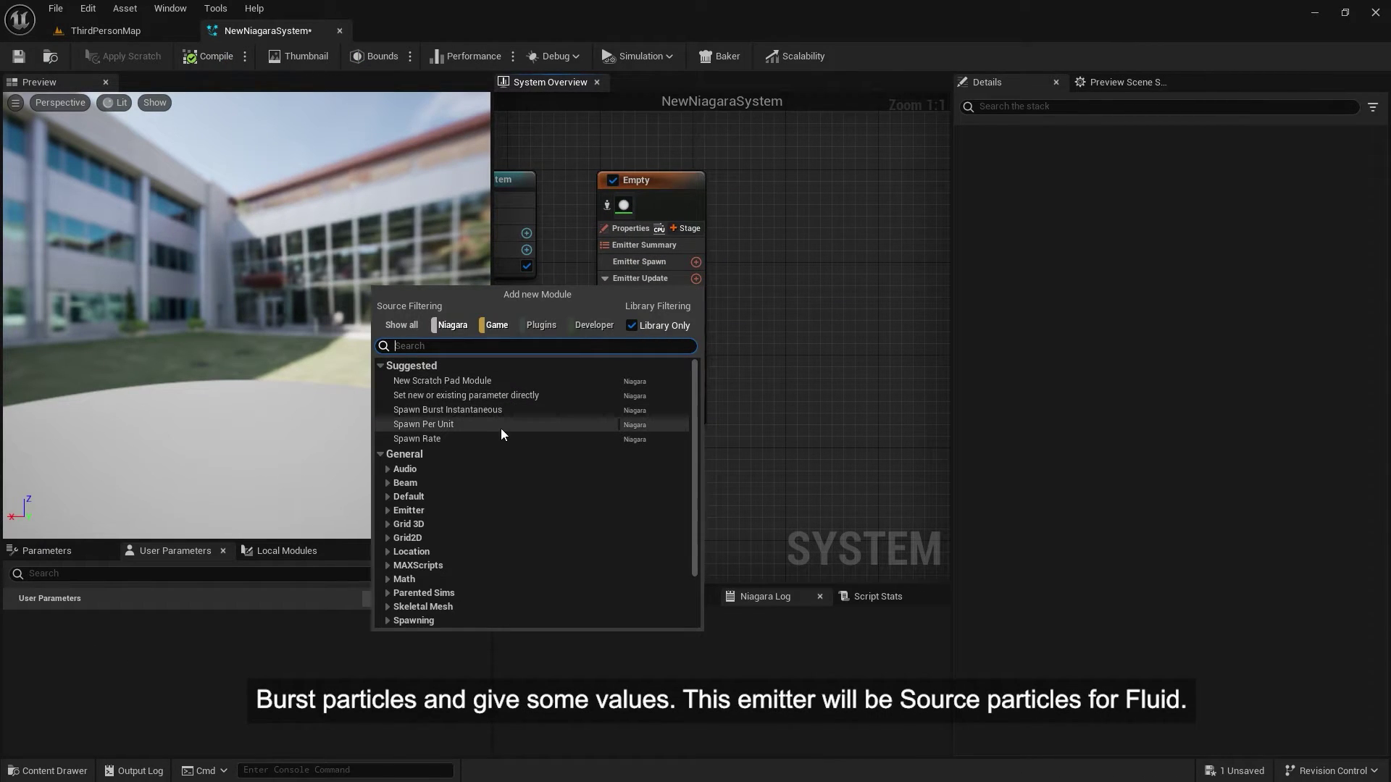
{"action": "left_click", "coordinate": [492, 410]}
{"action": "left_click", "coordinate": [1116, 189]}
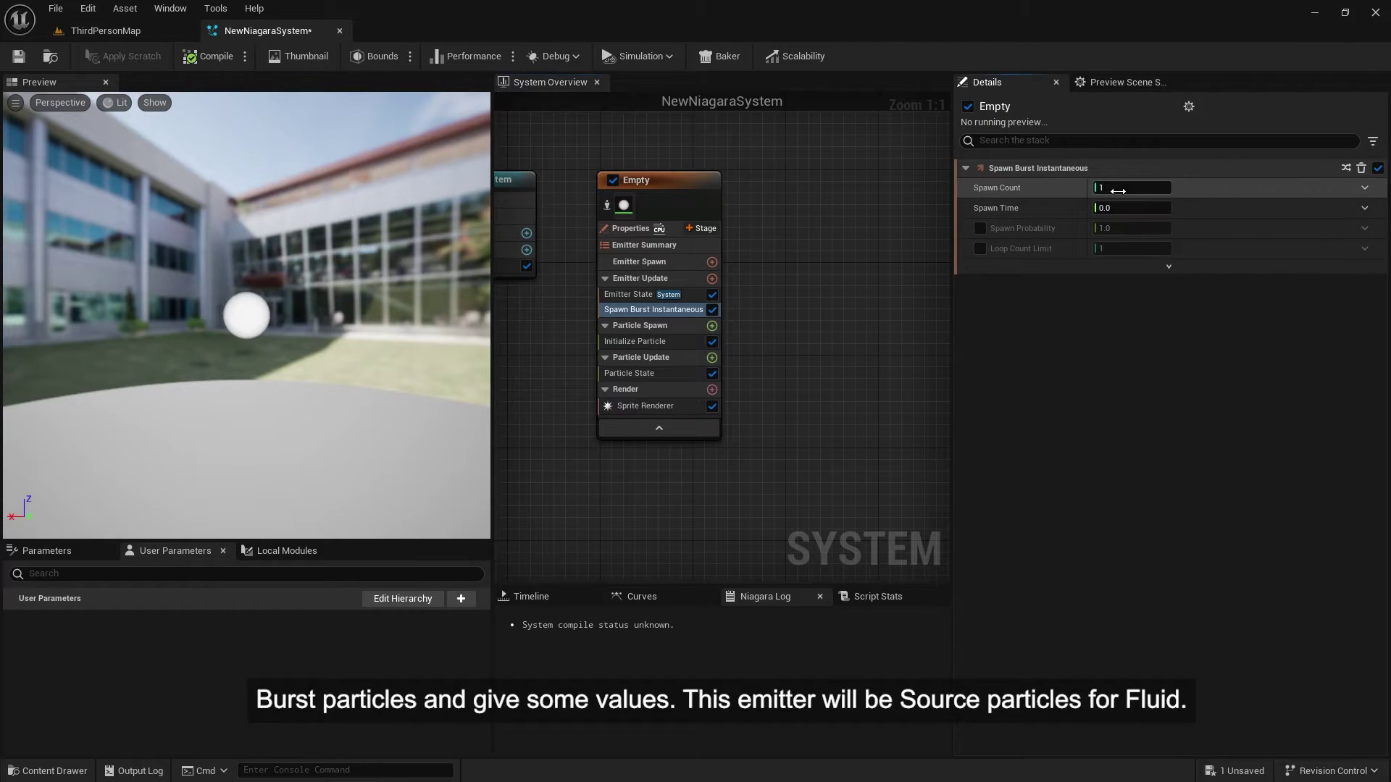
Add a Shape Location module to the Empty emitter's Particle Spawn group with a Sphere Radius of 50.
{"action": "right_click_drag", "start_coordinate": [797, 427], "coordinate": [891, 420]}
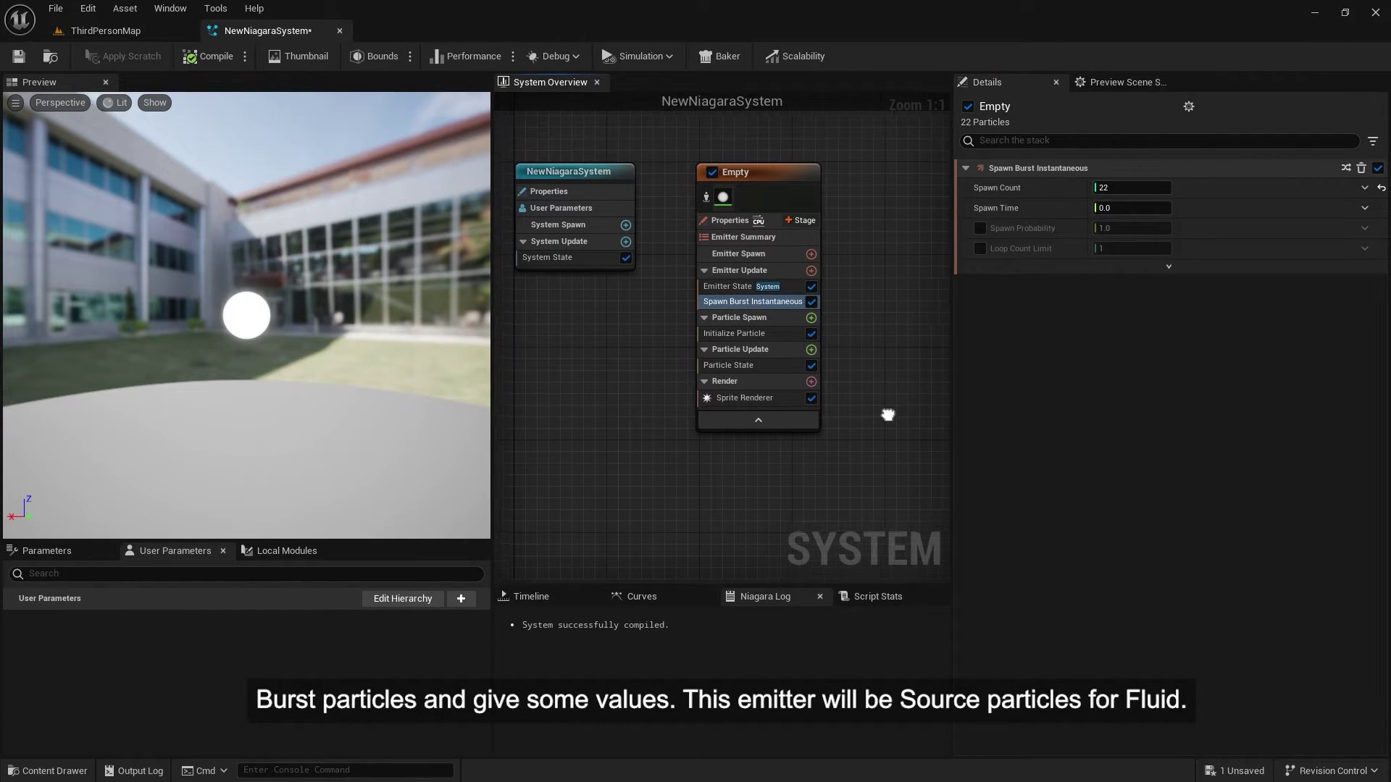
{"action": "left_click", "coordinate": [807, 317]}
{"action": "left_click", "coordinate": [607, 492]}
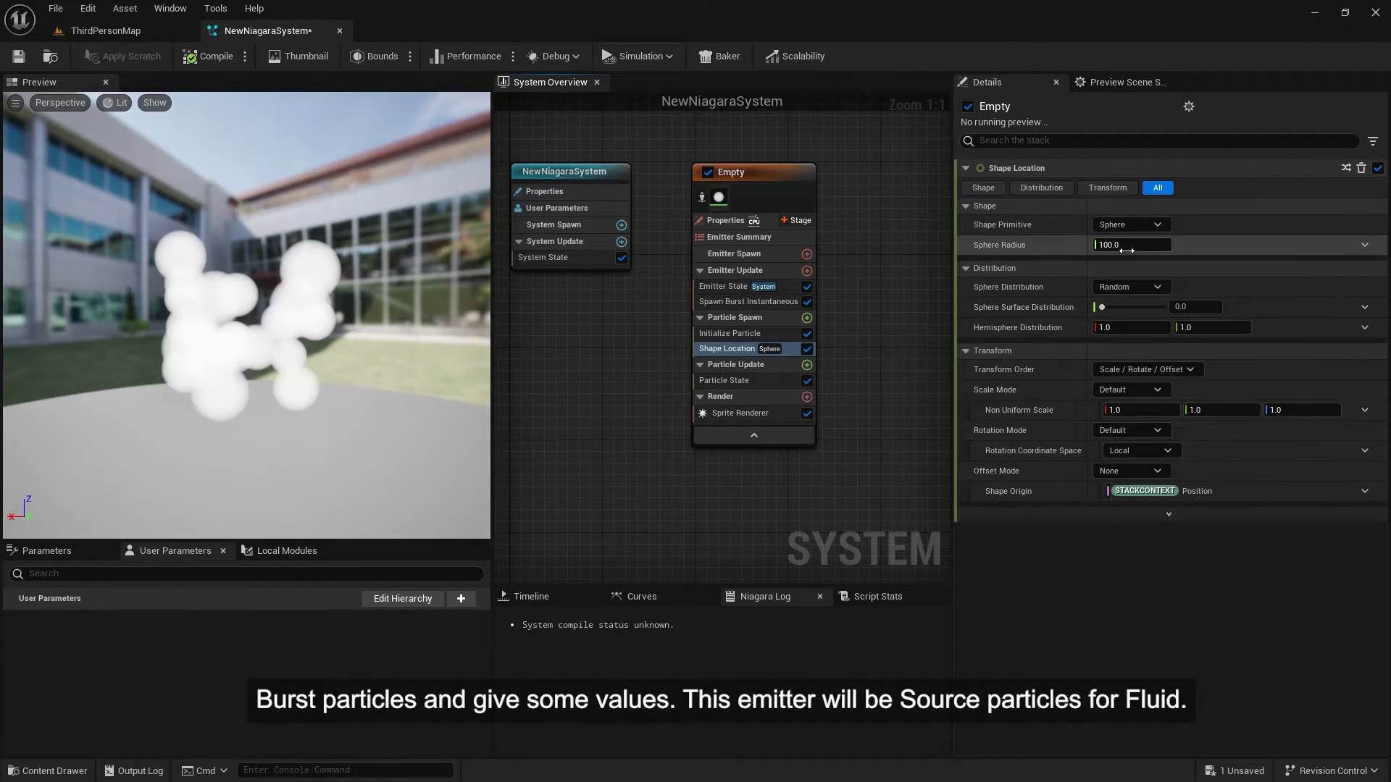
{"action": "type", "text": "50"}
{"action": "left_click_drag", "start_coordinate": [343, 374], "coordinate": [241, 237]}
Set the Lifetime Mode of the Empty emitter's Initialize Particle module to Random.
{"action": "left_click", "coordinate": [700, 332]}
{"action": "left_click", "coordinate": [1129, 226]}
{"action": "left_click", "coordinate": [1159, 260]}
{"action": "left_click", "coordinate": [914, 373]}
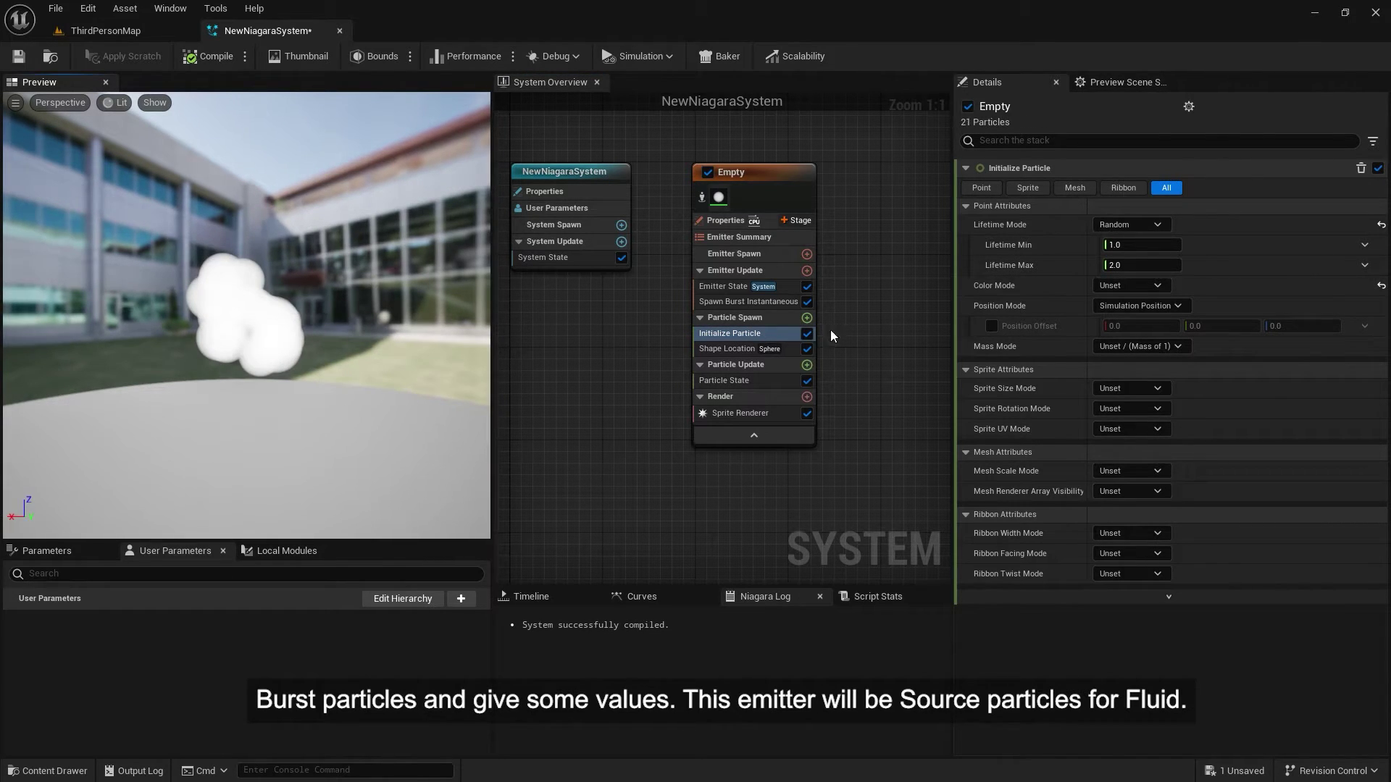
Add the parent emitter Grid 3D Gas Master Emitter to the Niagara system beside the Empty emitter.
{"action": "right_click_drag", "start_coordinate": [833, 335], "coordinate": [721, 349]}
{"action": "right_click", "coordinate": [730, 212]}
{"action": "left_click", "coordinate": [753, 242]}
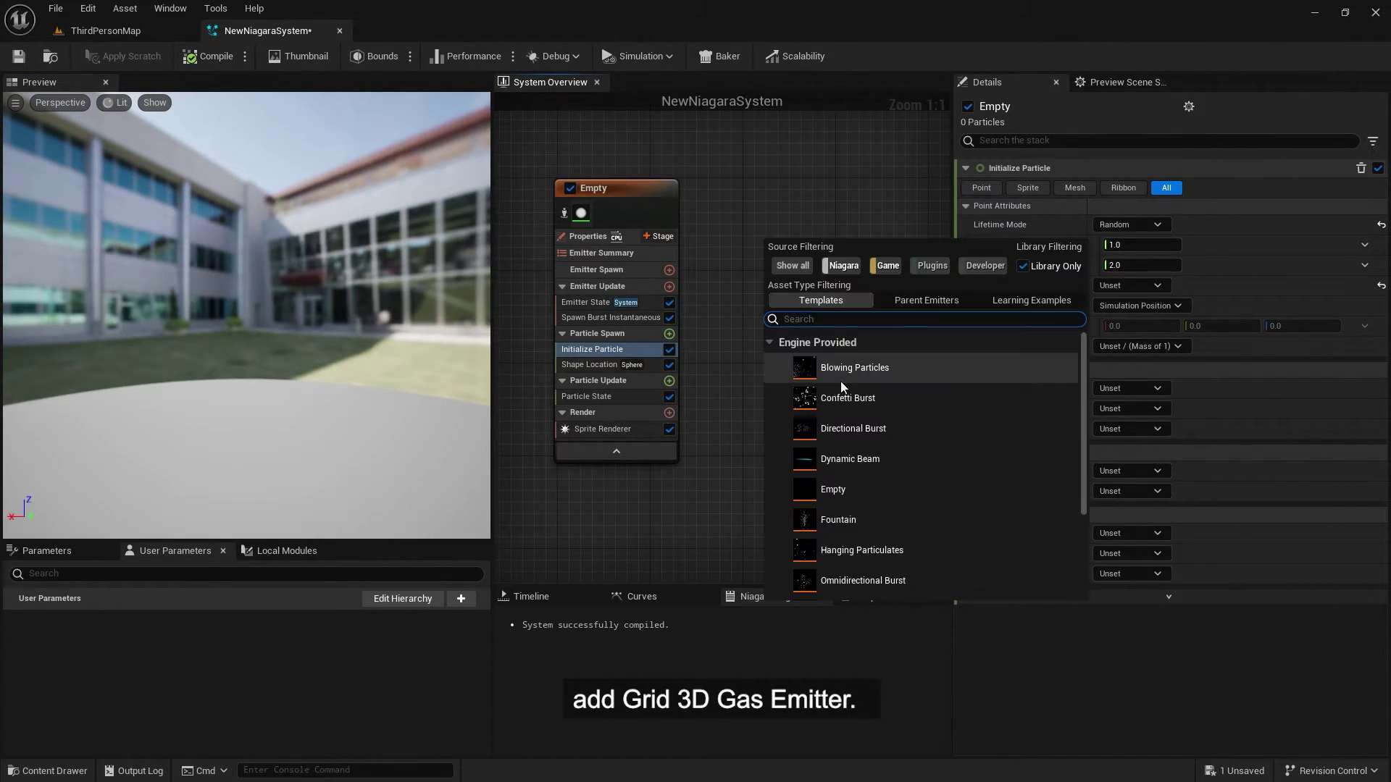
{"action": "left_click", "coordinate": [926, 299]}
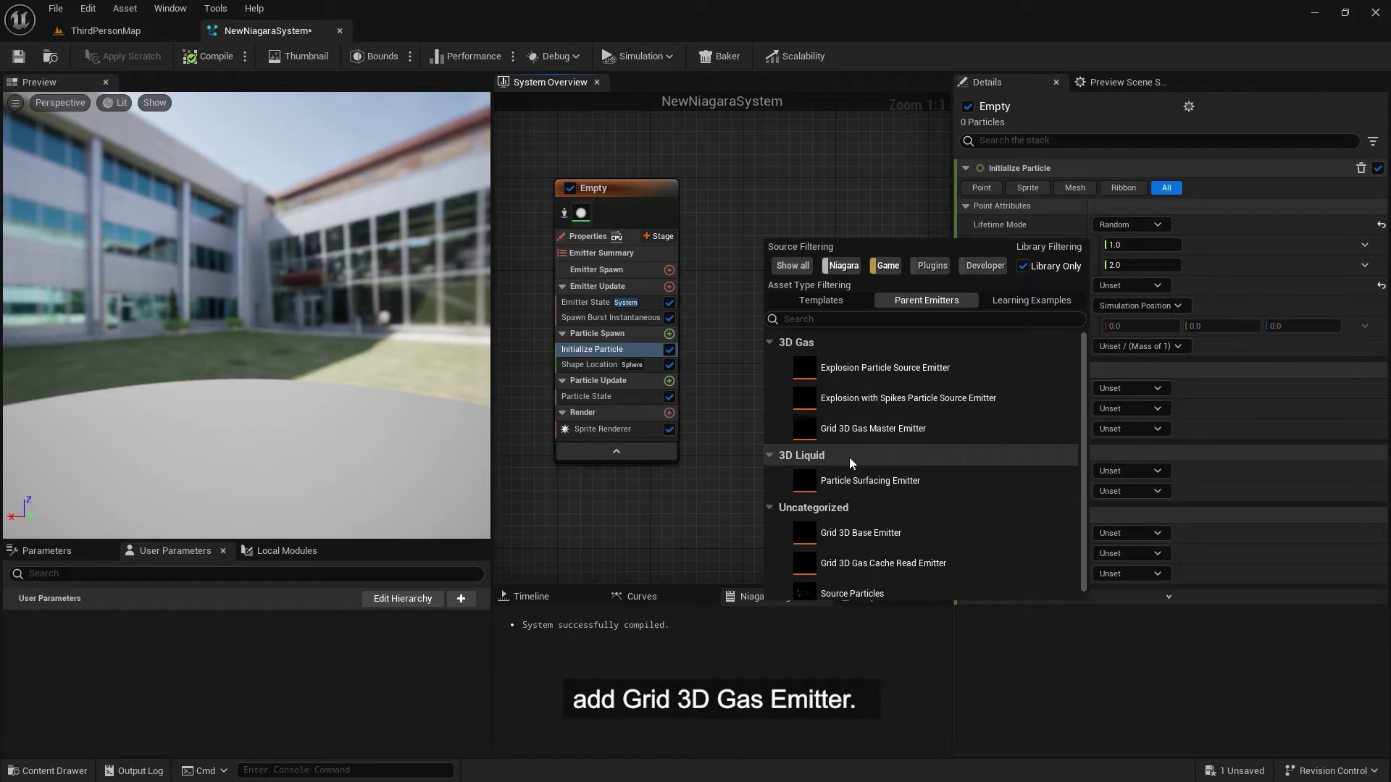
{"action": "double_click", "coordinate": [828, 431]}
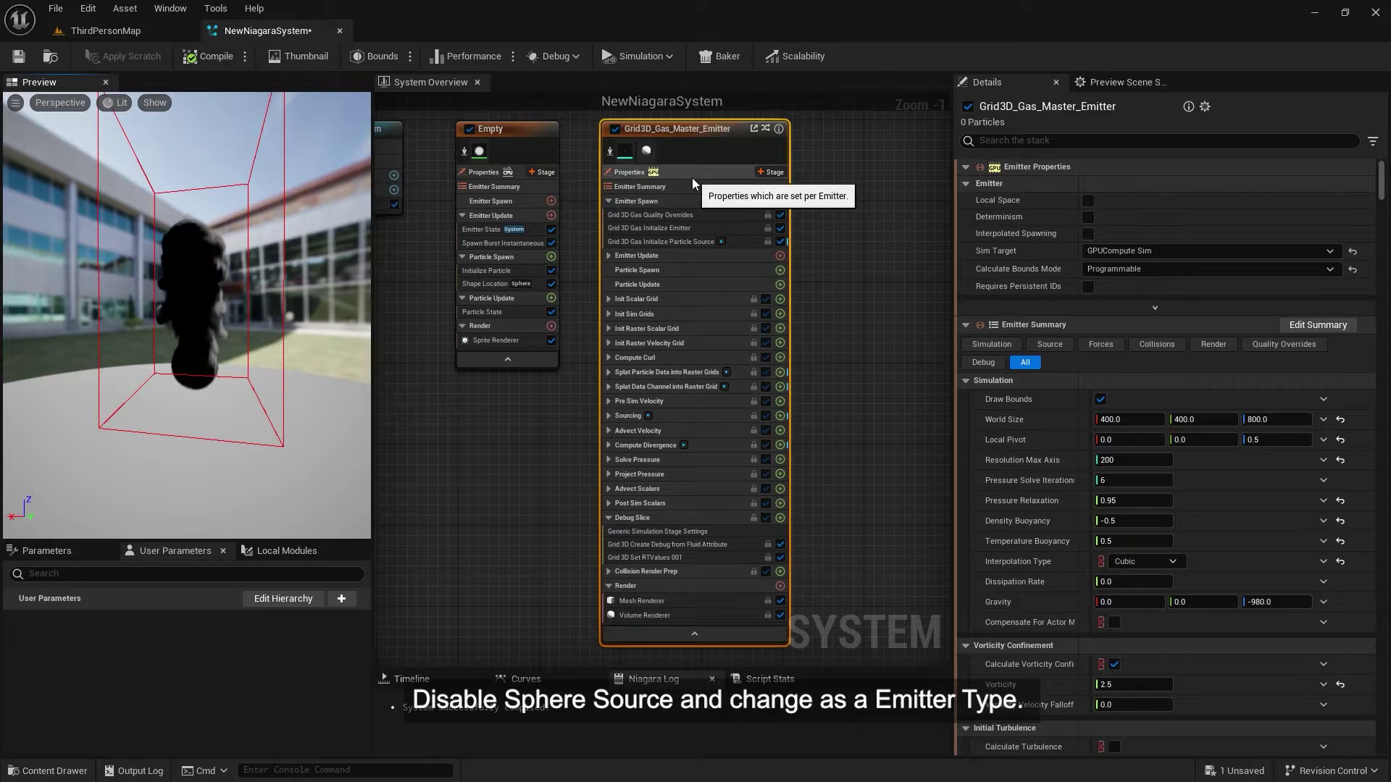
Disable the gas emitter's Sphere Source and set its Particle Source Type to Emitter.
{"action": "left_click", "coordinate": [1050, 344]}
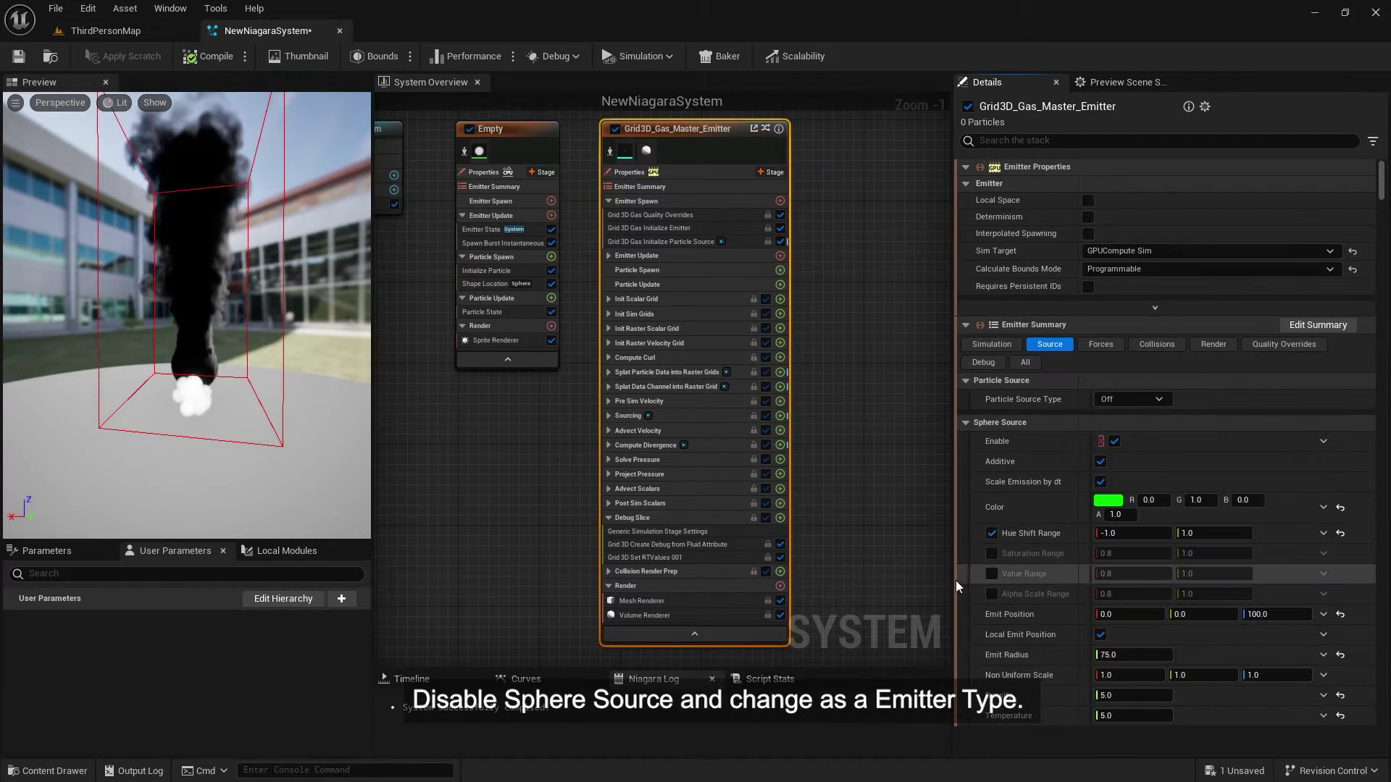
{"action": "scroll", "coordinate": [1058, 531], "scroll_direction": "down", "scroll_amount": 3}
{"action": "scroll", "coordinate": [1058, 559], "scroll_direction": "down", "scroll_amount": 3}
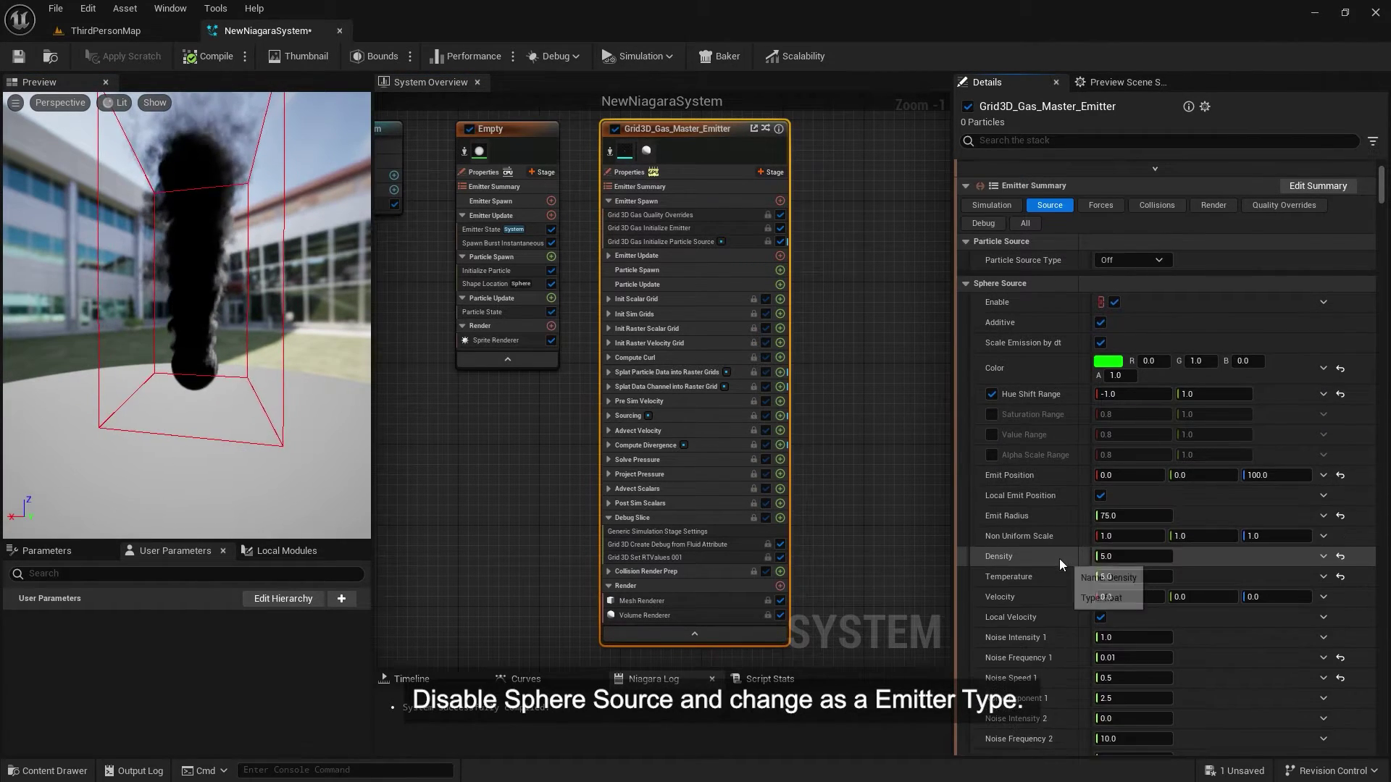
{"action": "scroll", "coordinate": [1059, 558], "scroll_direction": "up", "scroll_amount": 5}
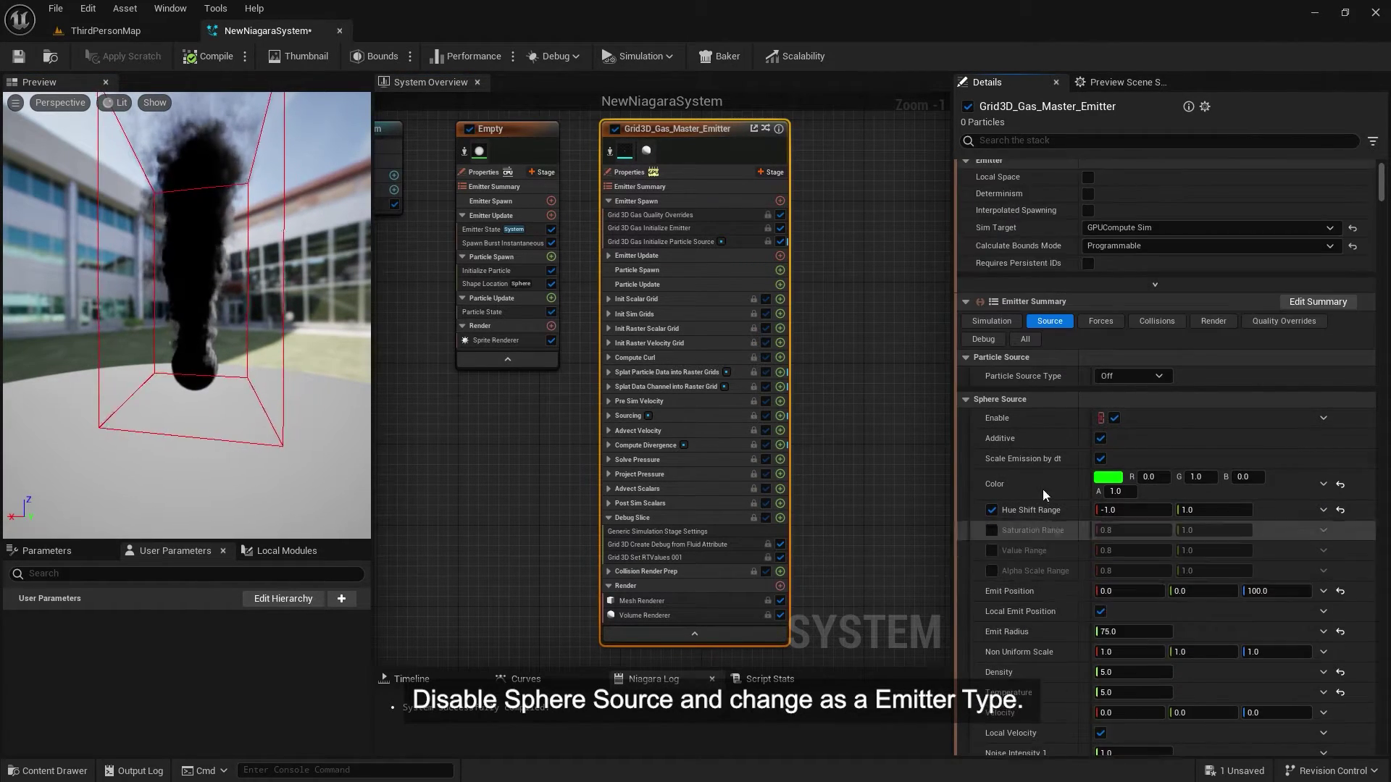
{"action": "left_click", "coordinate": [1114, 417]}
{"action": "left_click", "coordinate": [1123, 376]}
{"action": "left_click", "coordinate": [1127, 413]}
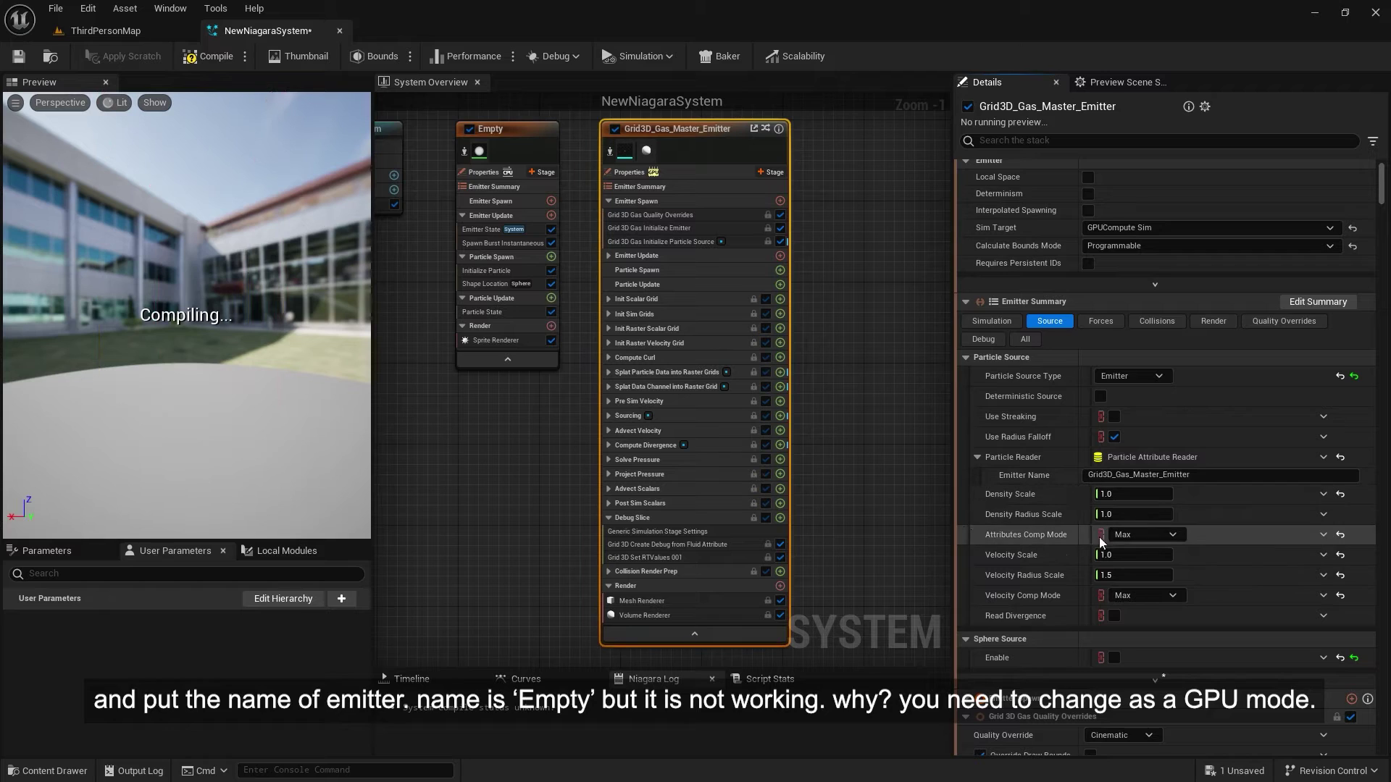
Set the Emitter Name of the gas emitter's Particle Reader to Empty.
{"action": "left_click", "coordinate": [1214, 474]}
{"action": "key", "text": "BackSpace"}
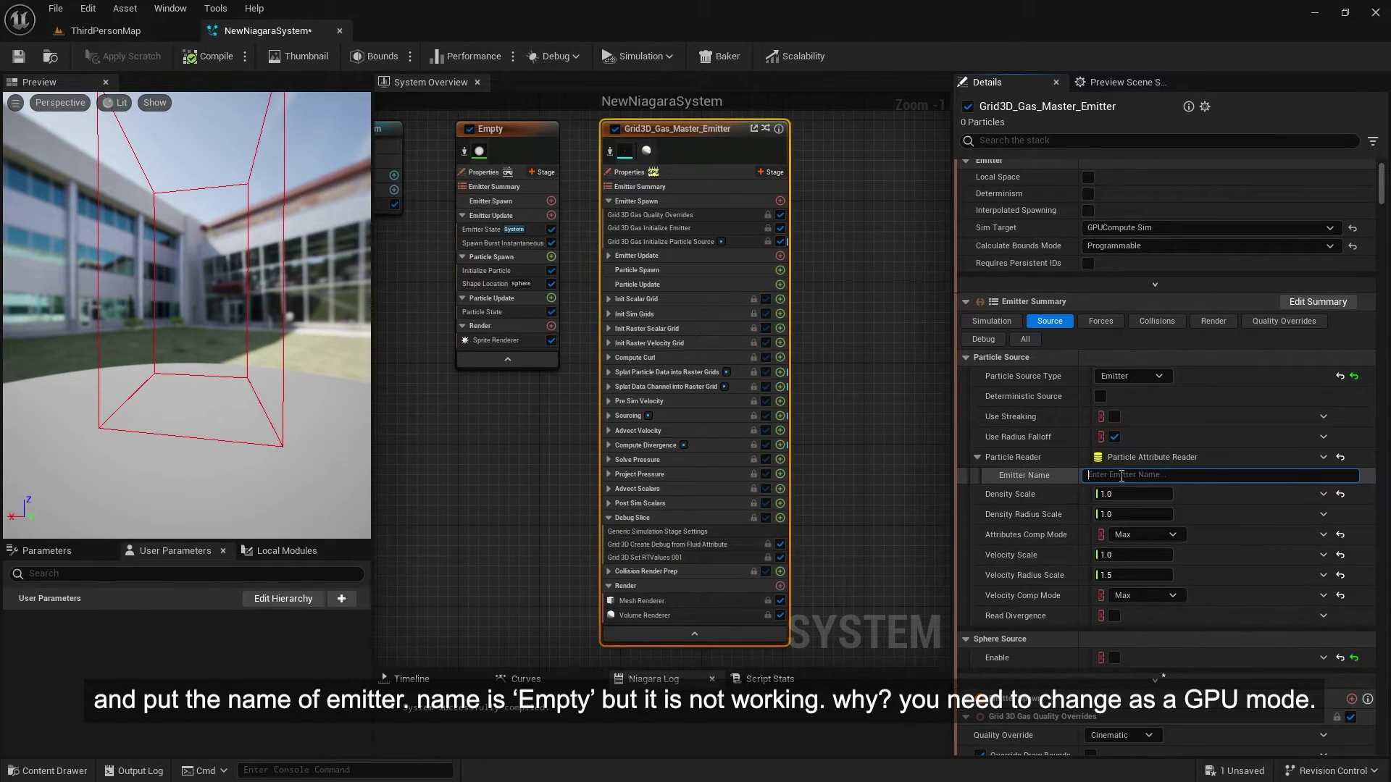
{"action": "type", "text": "e"}
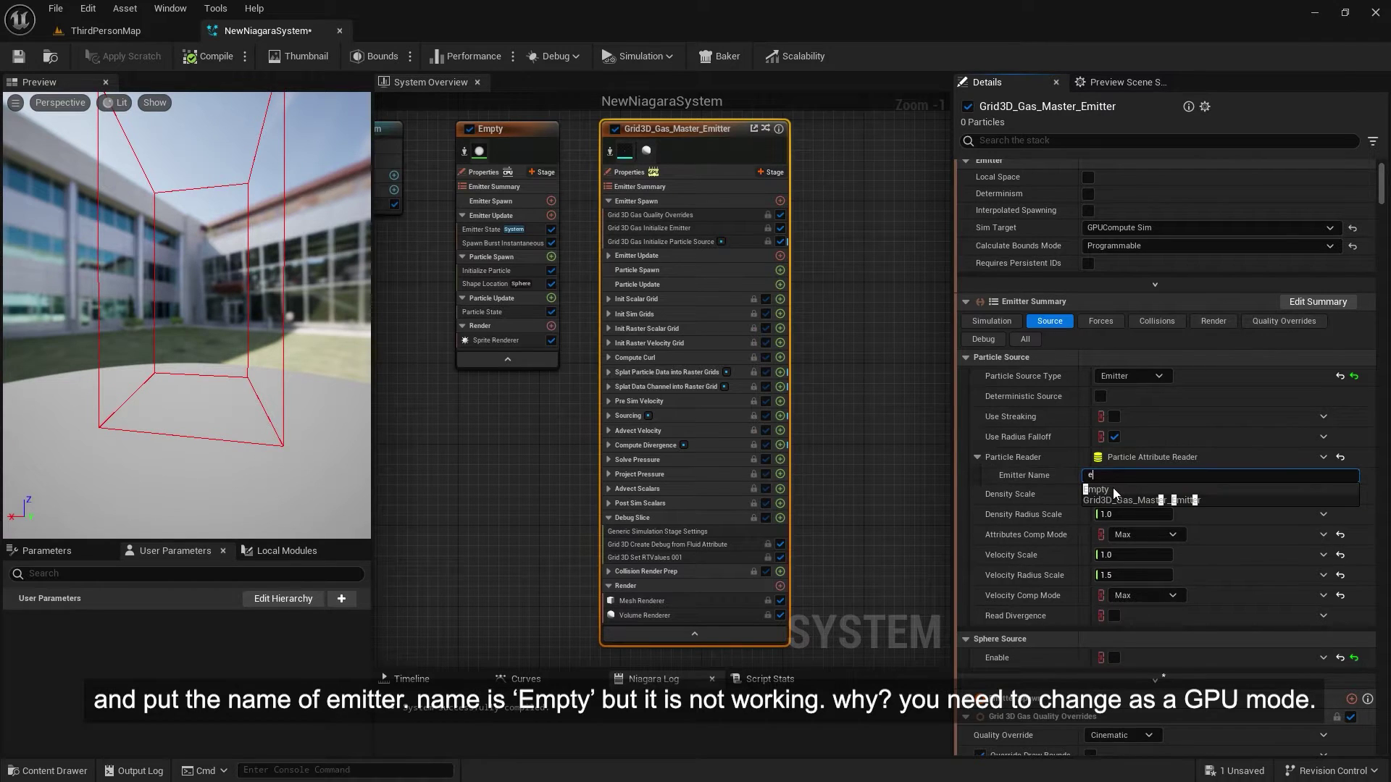
{"action": "left_click", "coordinate": [1113, 490]}
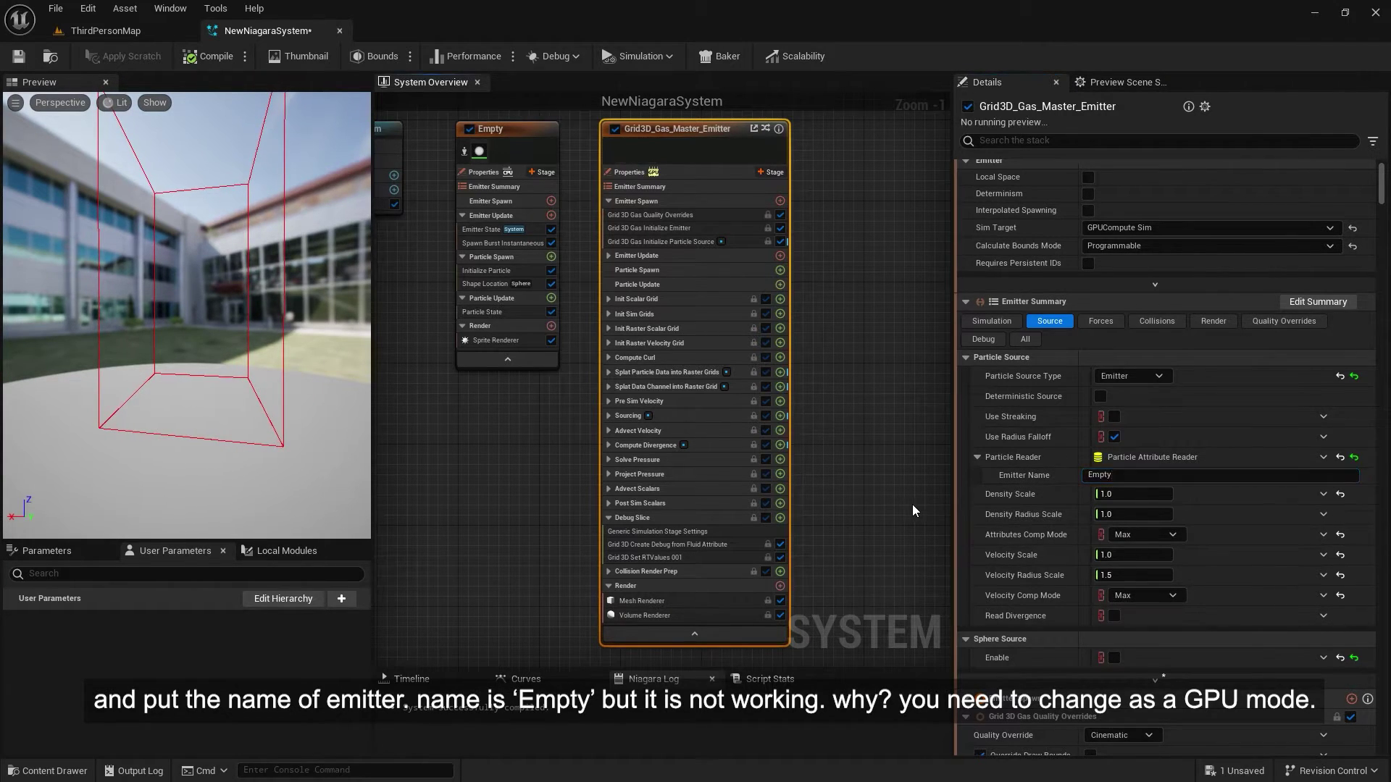
{"action": "left_click", "coordinate": [911, 504]}
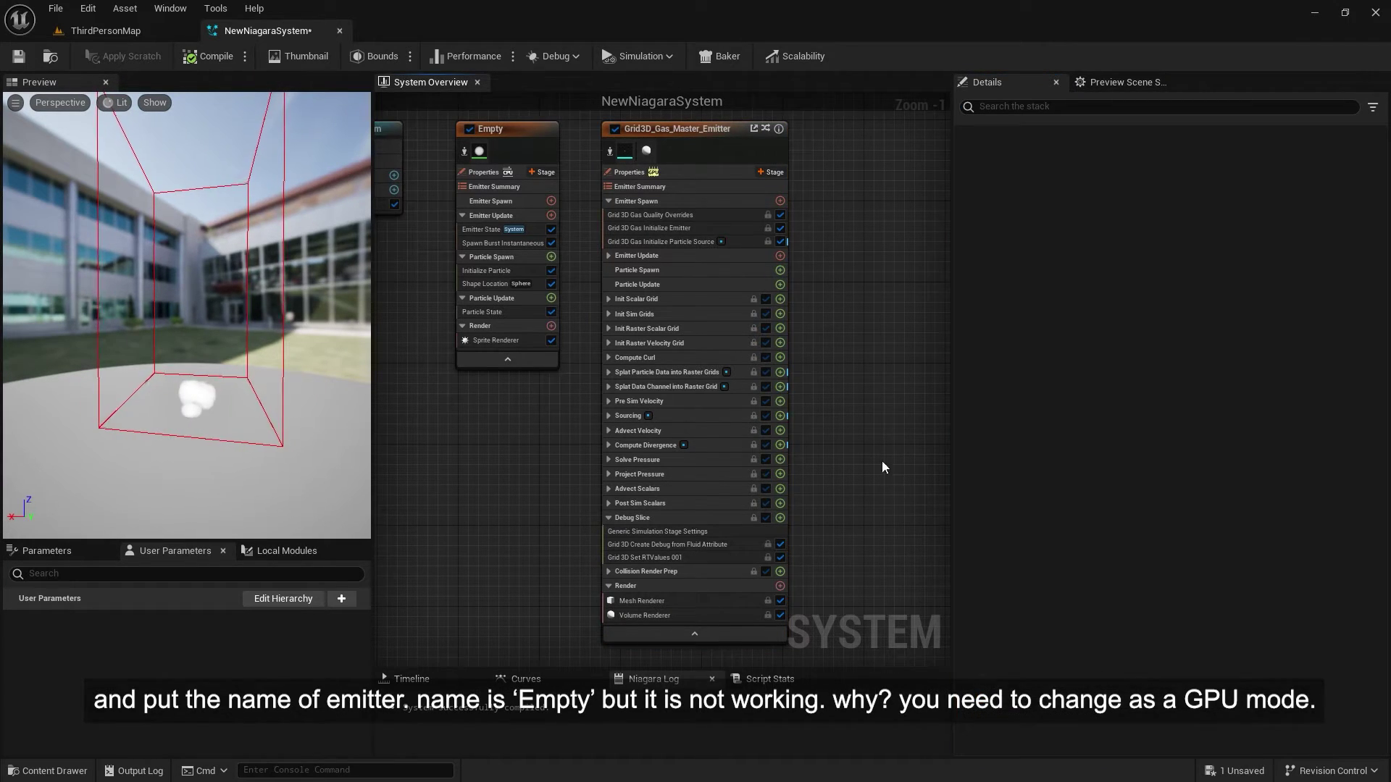
Set the Empty emitter's Sim Target to GPUCompute Sim and its Calculate Bounds Mode to Fixed.
{"action": "left_click", "coordinate": [713, 155]}
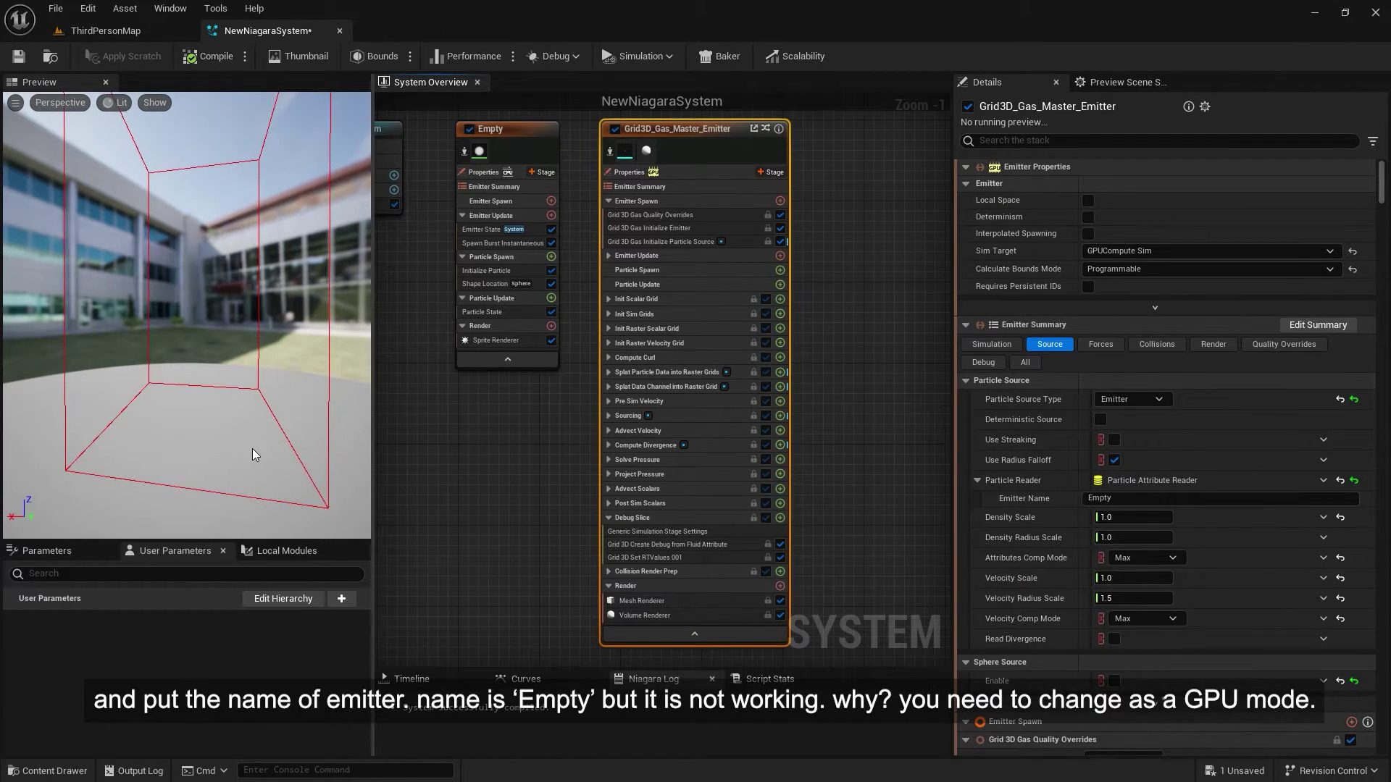
{"action": "left_click", "coordinate": [528, 372]}
{"action": "left_click", "coordinate": [527, 172]}
{"action": "left_click", "coordinate": [1115, 253]}
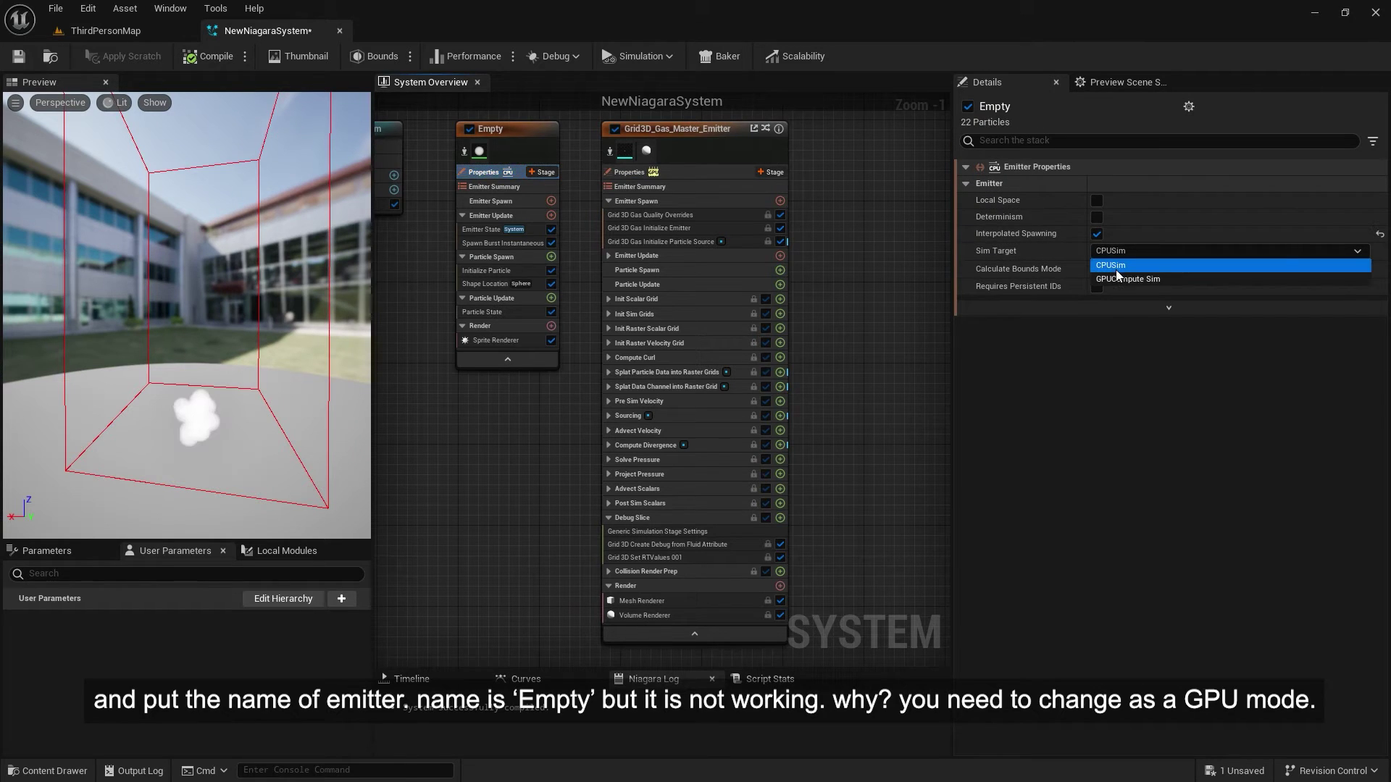
{"action": "left_click", "coordinate": [1115, 276]}
{"action": "left_click", "coordinate": [1123, 305]}
{"action": "left_click", "coordinate": [1119, 347]}
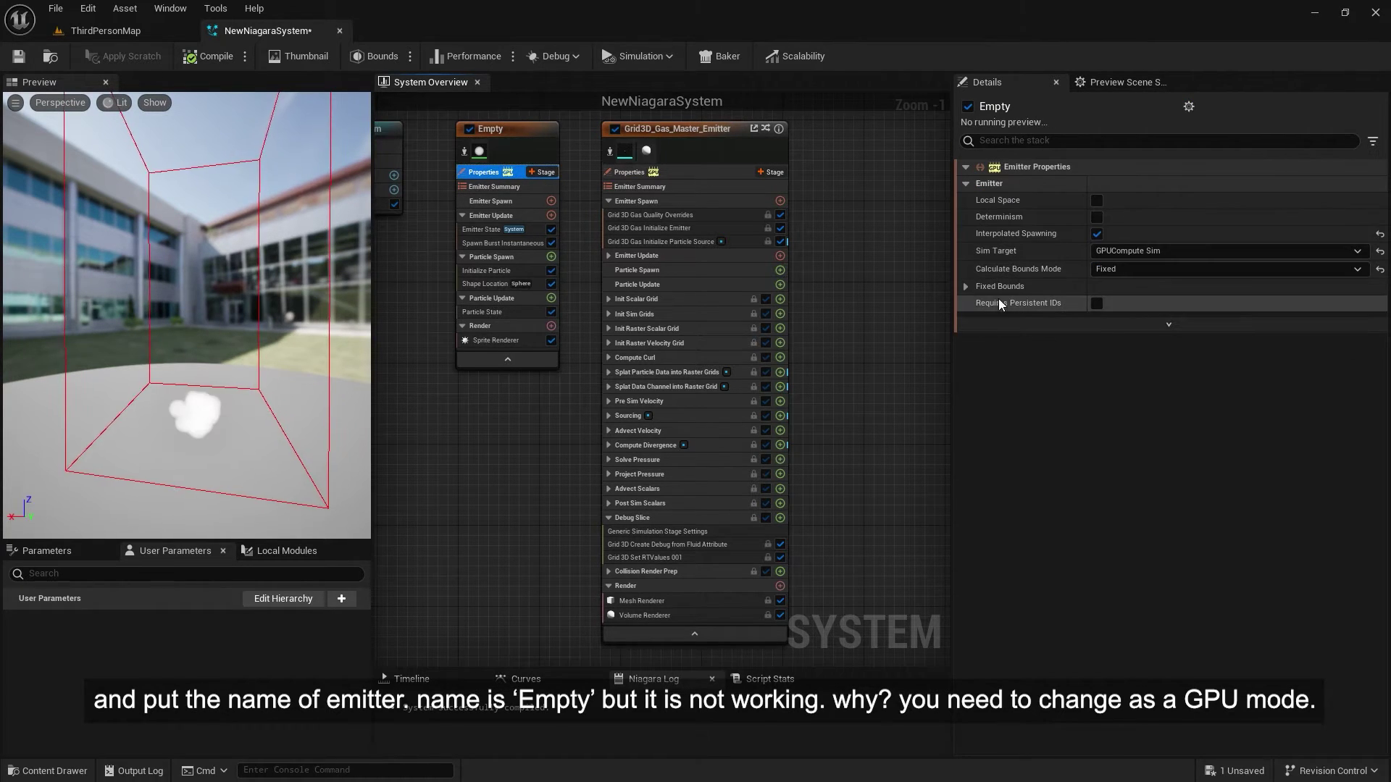
Add a Set Fluid Source Attributes module to the Empty emitter's Particle Update group.
{"action": "left_click", "coordinate": [550, 298]}
{"action": "type", "text": "fl"}
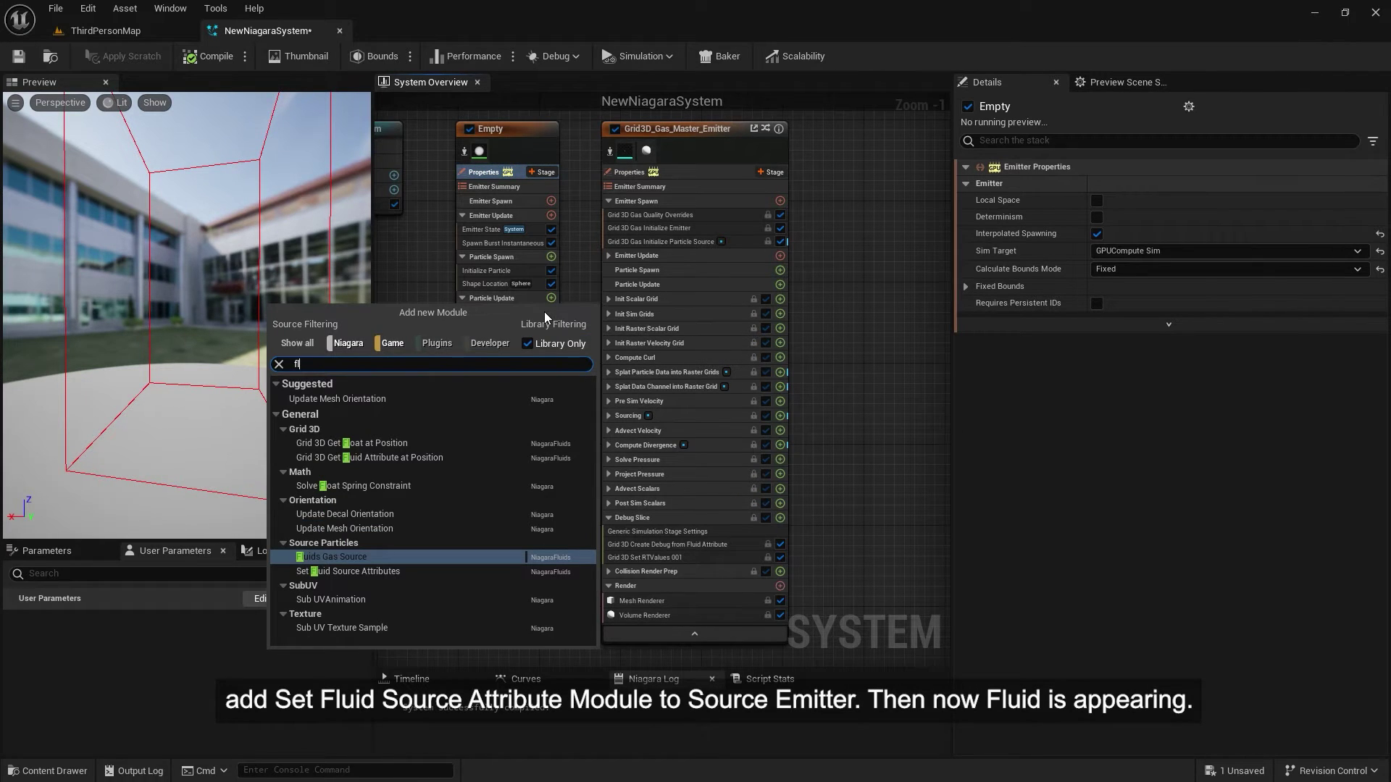
{"action": "type", "text": "u"}
{"action": "left_click", "coordinate": [431, 441]}
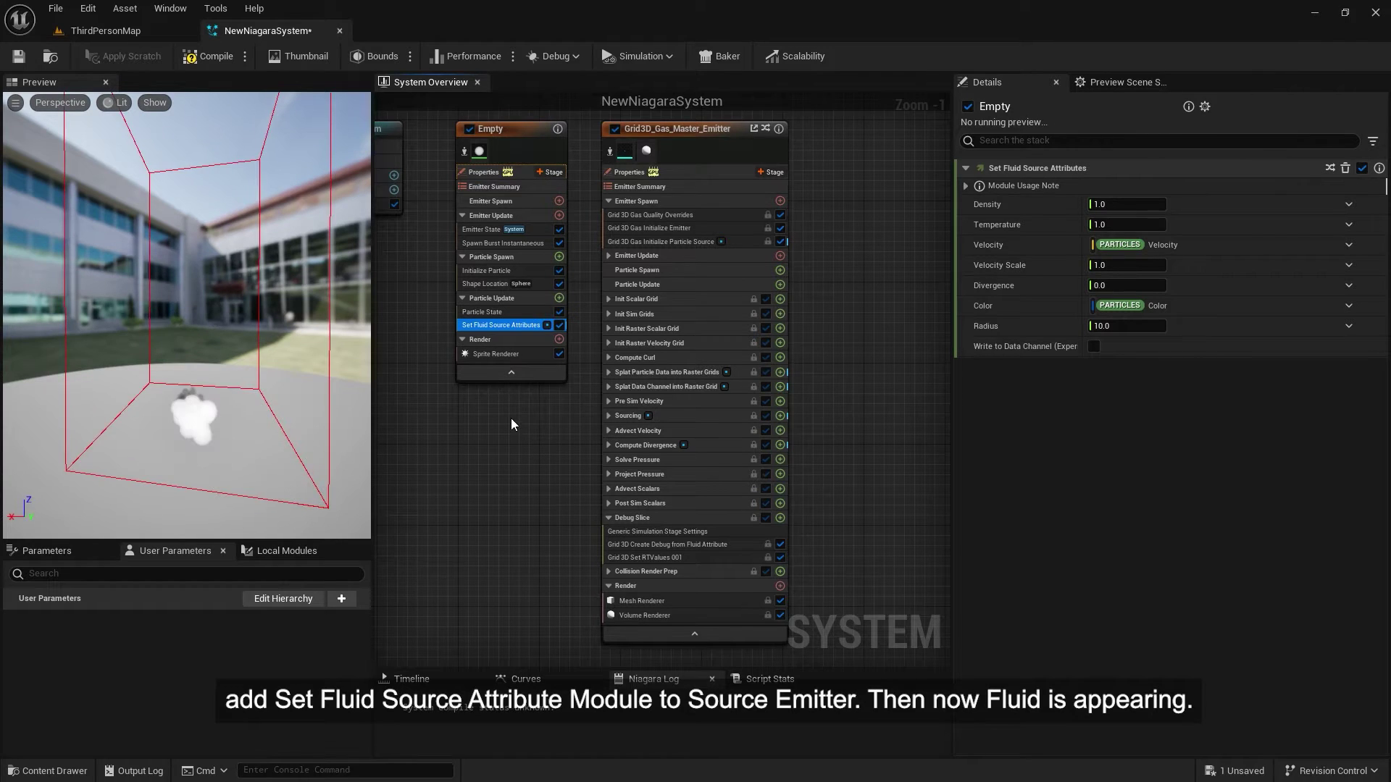
{"action": "left_click_drag", "start_coordinate": [245, 411], "coordinate": [192, 433]}
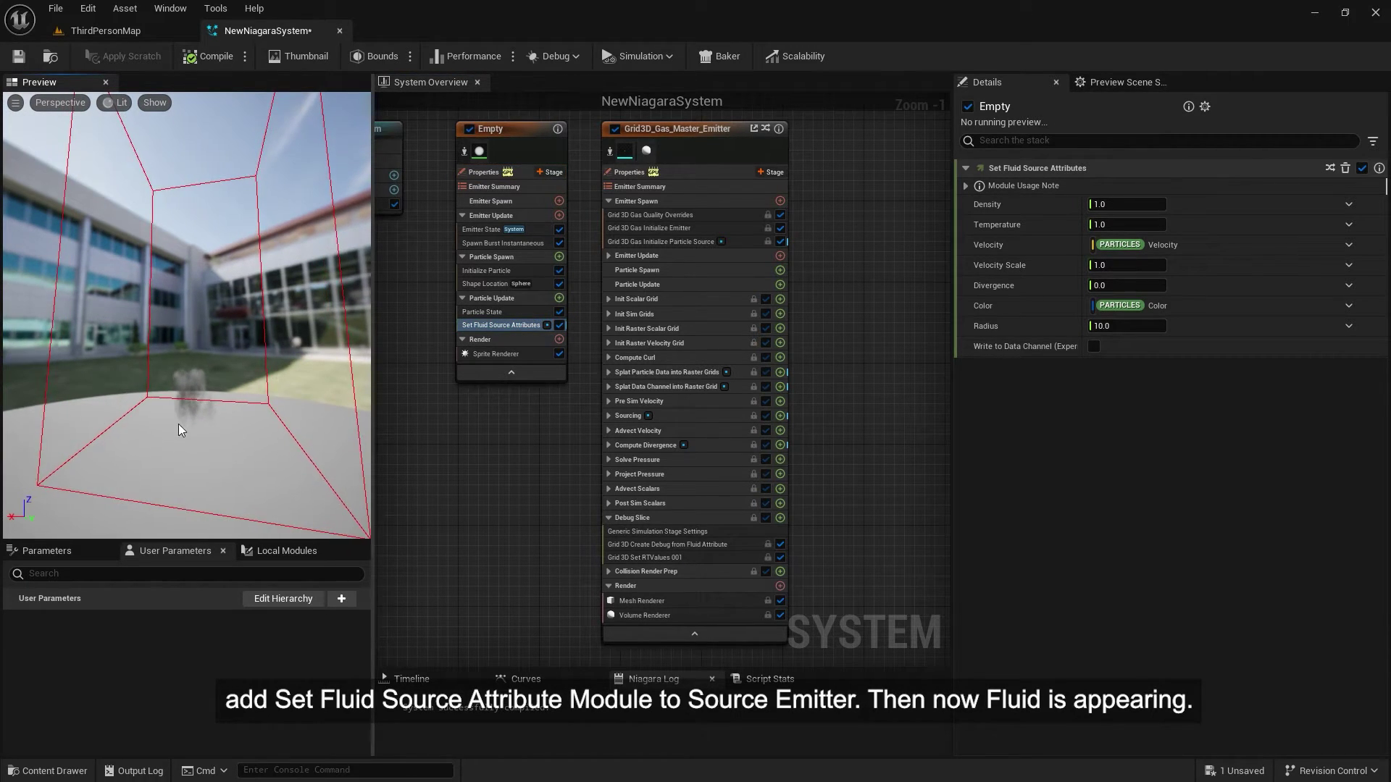
Enable the Temperature attribute in the gas emitter's Grid 3D Gas Initialize Emitter module.
{"action": "left_click", "coordinate": [698, 146]}
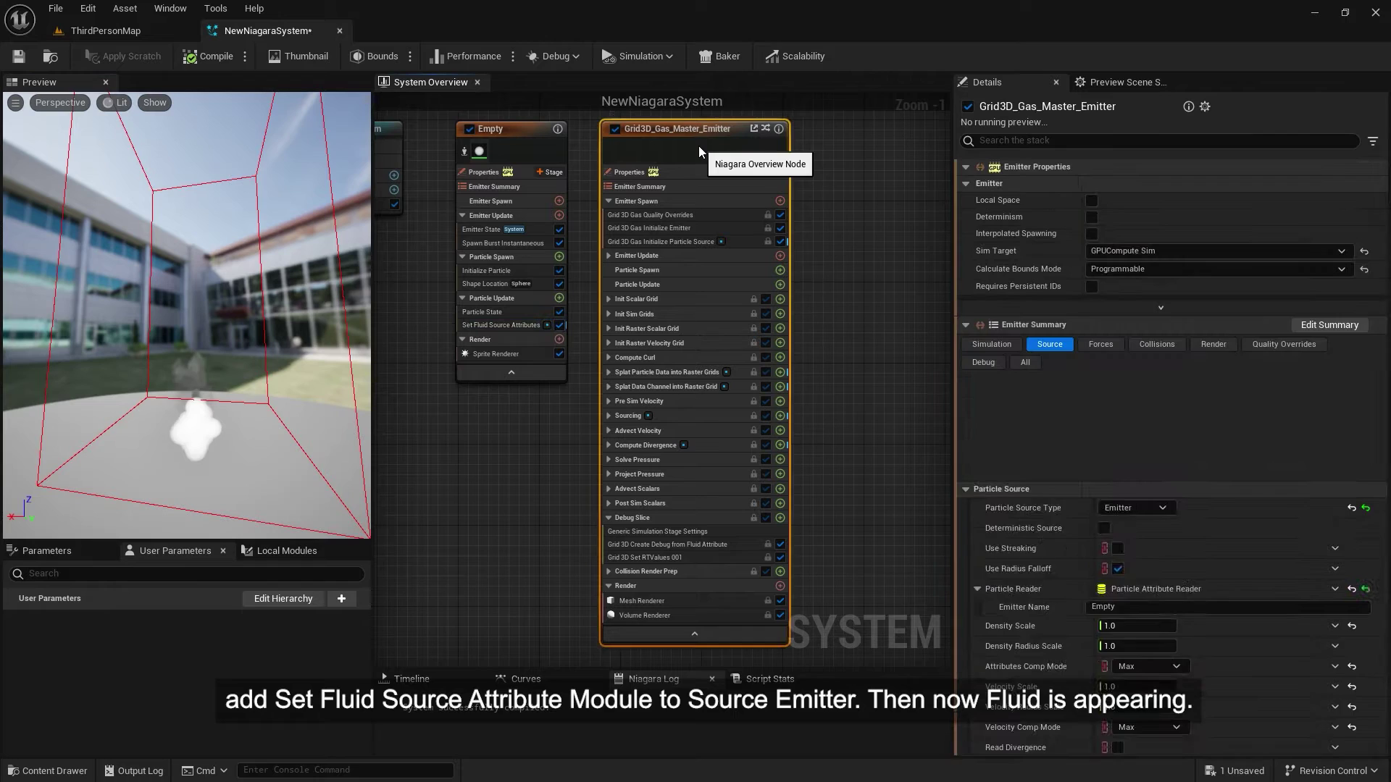
{"action": "scroll", "coordinate": [1028, 376], "scroll_direction": "down", "scroll_amount": 10}
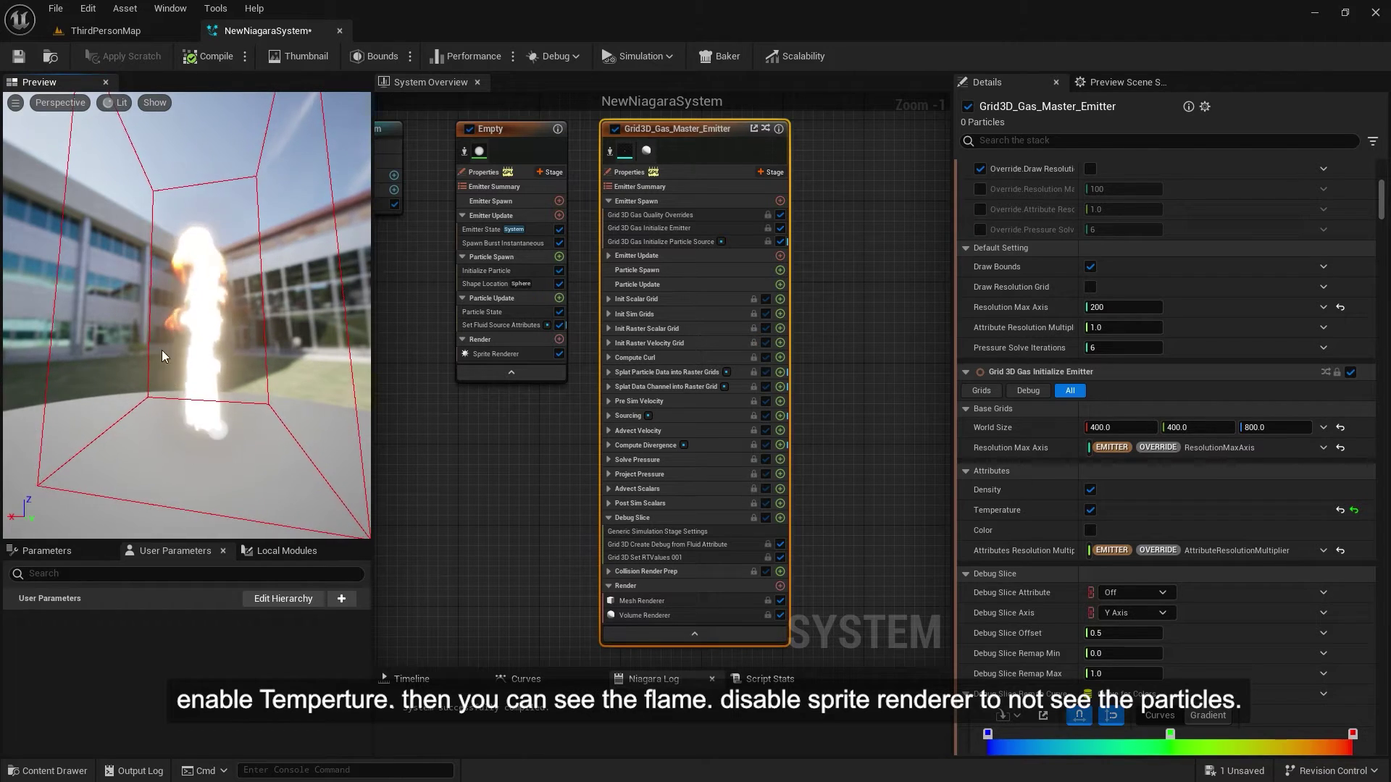
Disable the Empty emitter's Sprite Renderer and show the settings of its Set Fluid Source Attributes module.
{"action": "left_click", "coordinate": [529, 416]}
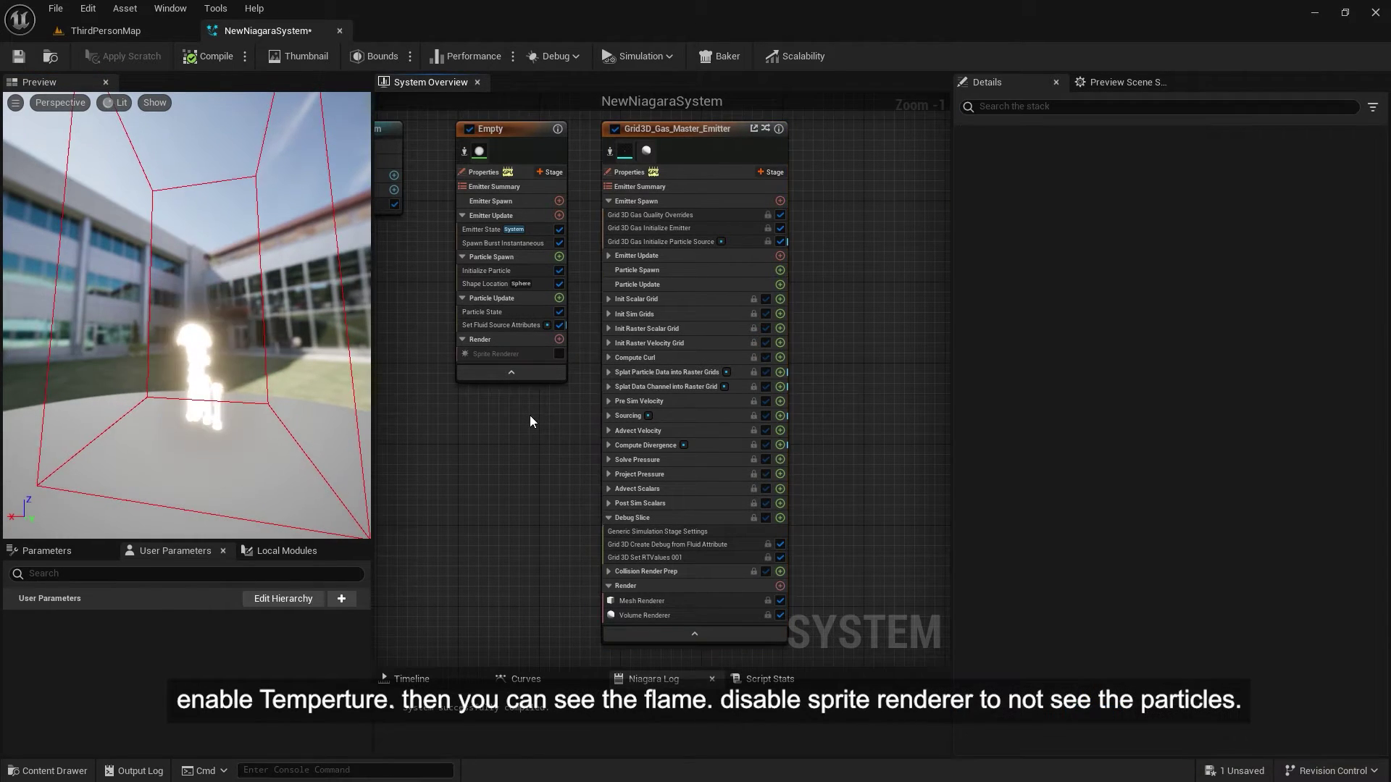
{"action": "left_click", "coordinate": [185, 352]}
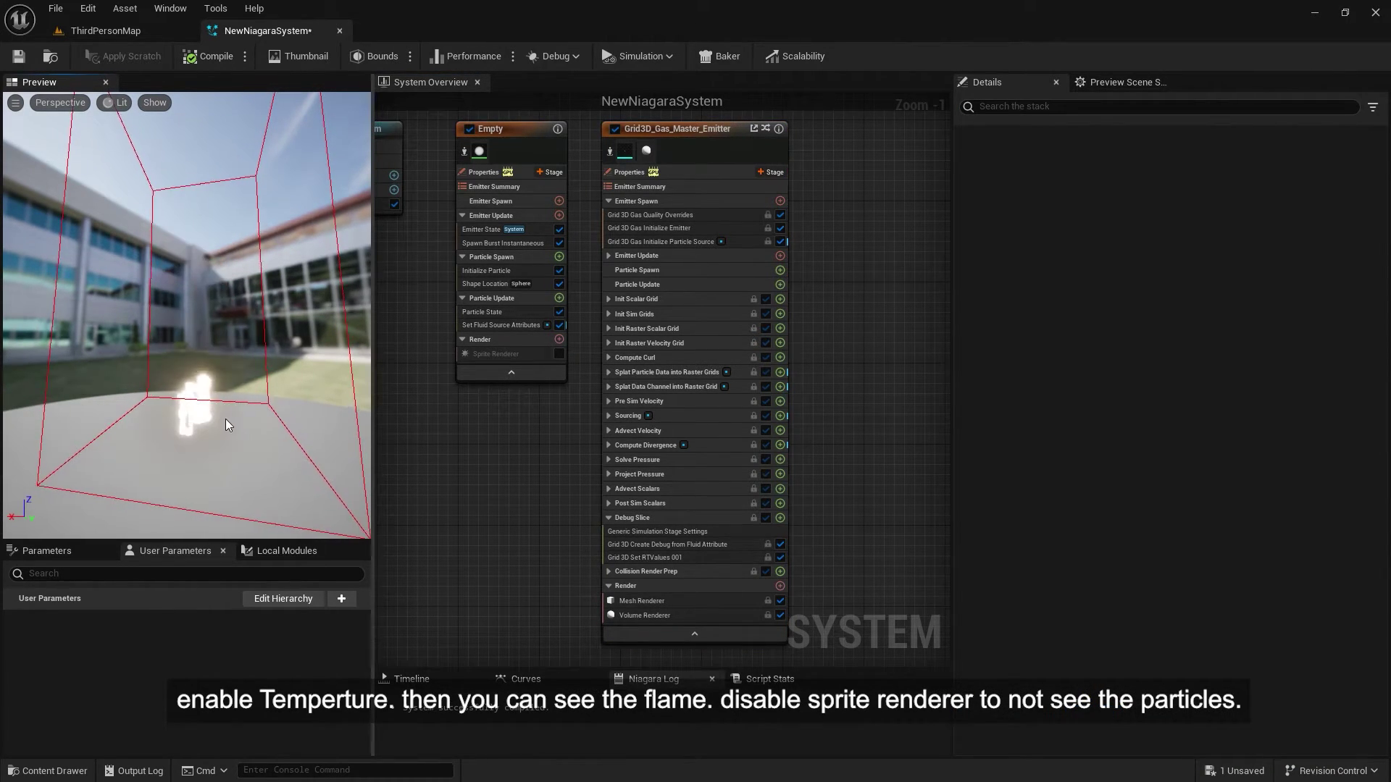
{"action": "left_click", "coordinate": [502, 324]}
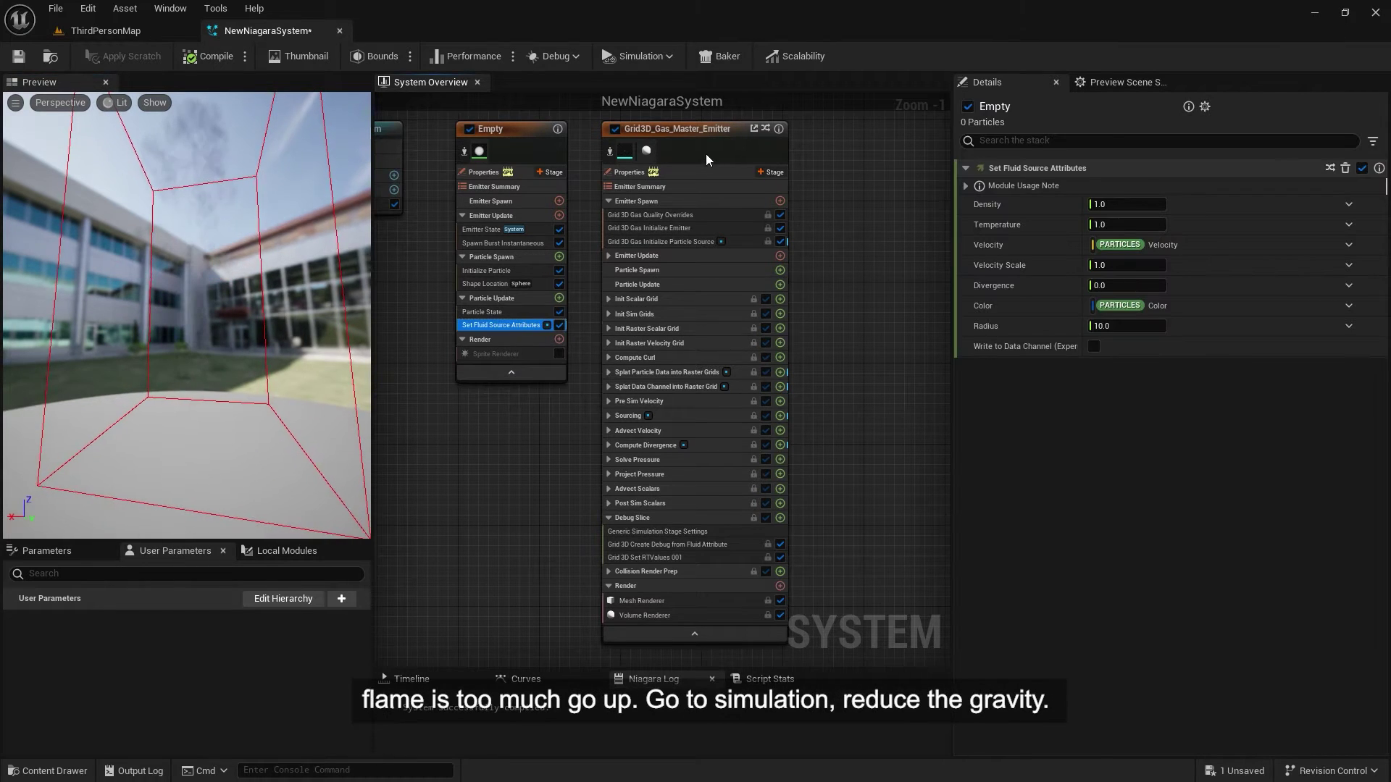
Set the gas emitter's Gravity Z value to -180 in its Simulation settings.
{"action": "left_click", "coordinate": [762, 196]}
{"action": "scroll", "coordinate": [1040, 345], "scroll_direction": "up", "scroll_amount": 3}
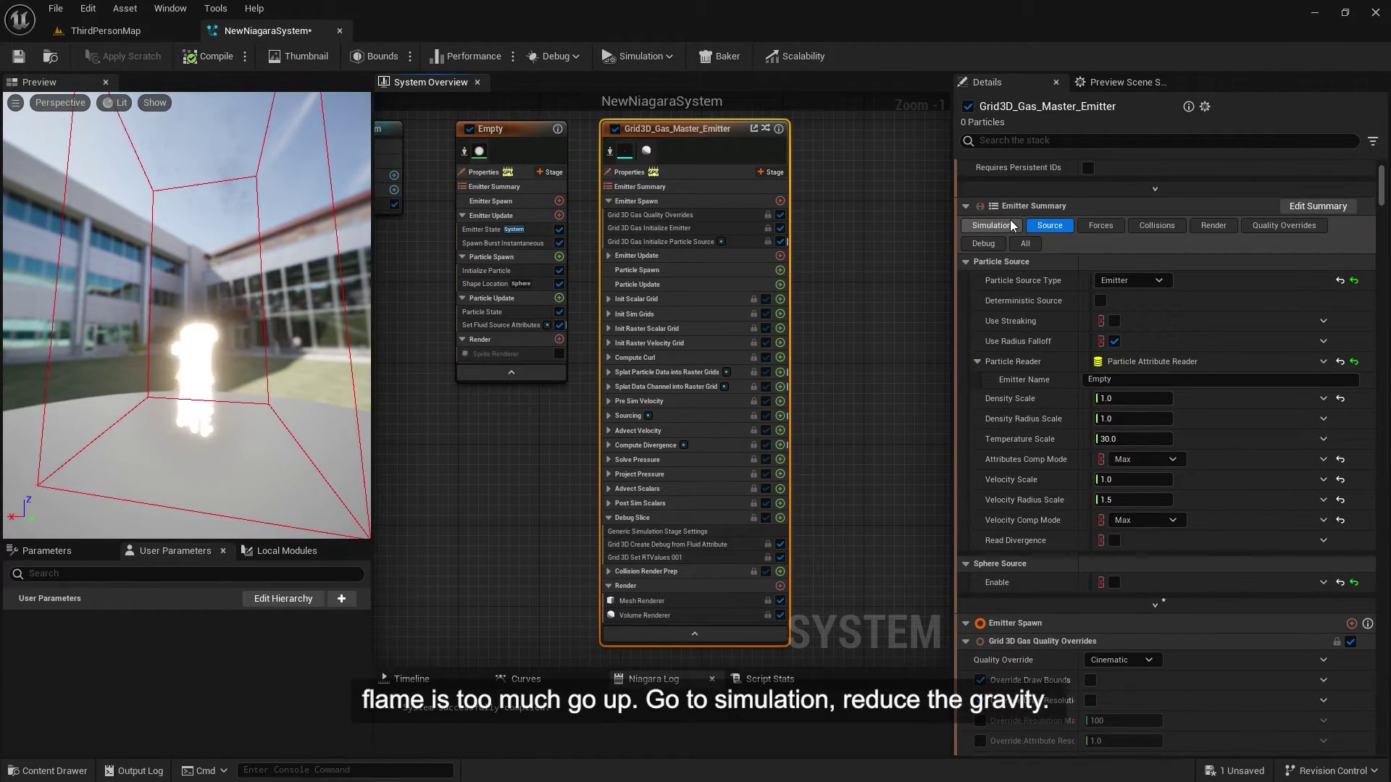
{"action": "left_click", "coordinate": [1008, 221]}
{"action": "scroll", "coordinate": [1065, 481], "scroll_direction": "down", "scroll_amount": 2}
{"action": "left_click", "coordinate": [1249, 442]}
{"action": "type", "text": "-180"}
{"action": "key", "text": "Return"}
{"action": "left_click_drag", "start_coordinate": [290, 376], "coordinate": [308, 376]}
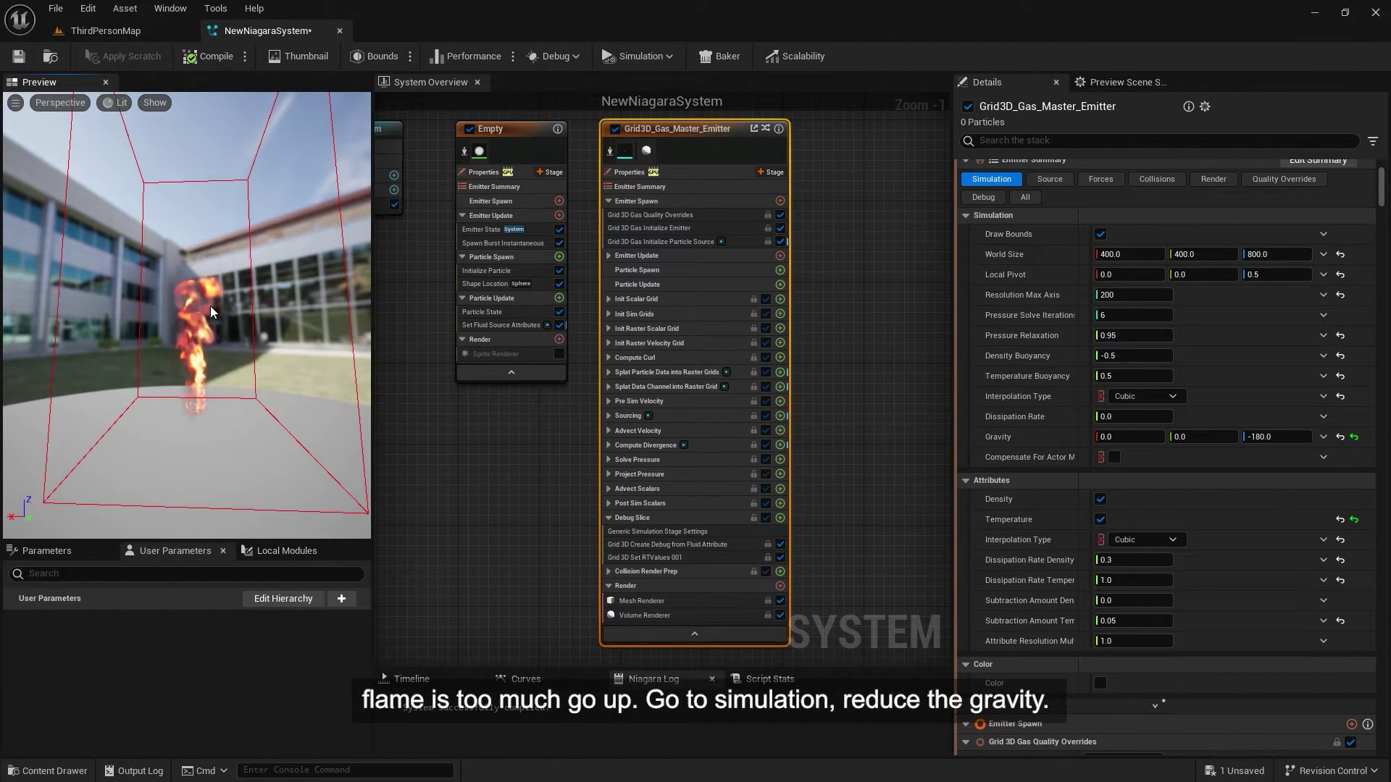
Disable the Density attribute in the gas emitter's Grid 3D Gas Initialize Emitter module, check the smoke-free flame, and re-enable it.
{"action": "scroll", "coordinate": [1062, 345], "scroll_direction": "up", "scroll_amount": 5}
{"action": "left_click", "coordinate": [1050, 344]}
{"action": "scroll", "coordinate": [1058, 554], "scroll_direction": "down", "scroll_amount": 10}
{"action": "left_click", "coordinate": [1090, 537]}
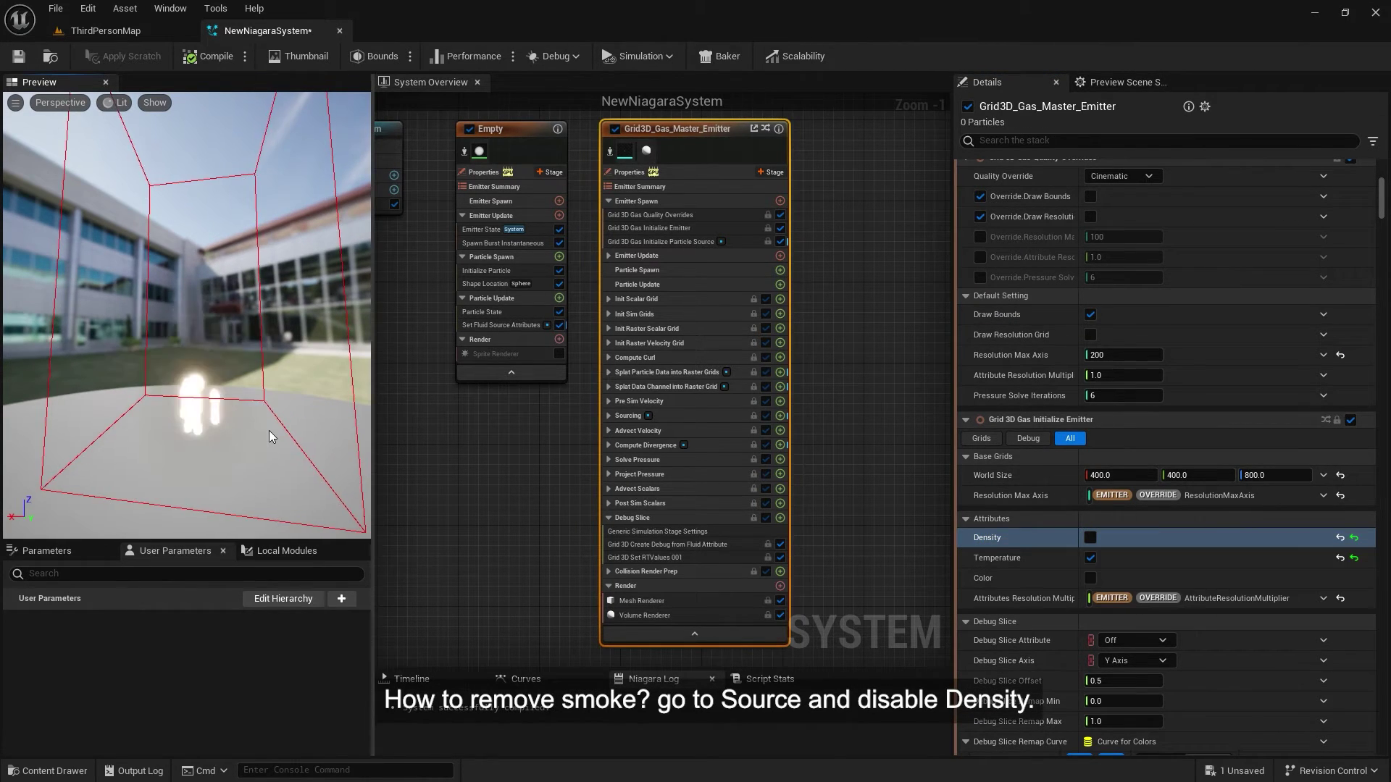
{"action": "left_click", "coordinate": [1090, 538]}
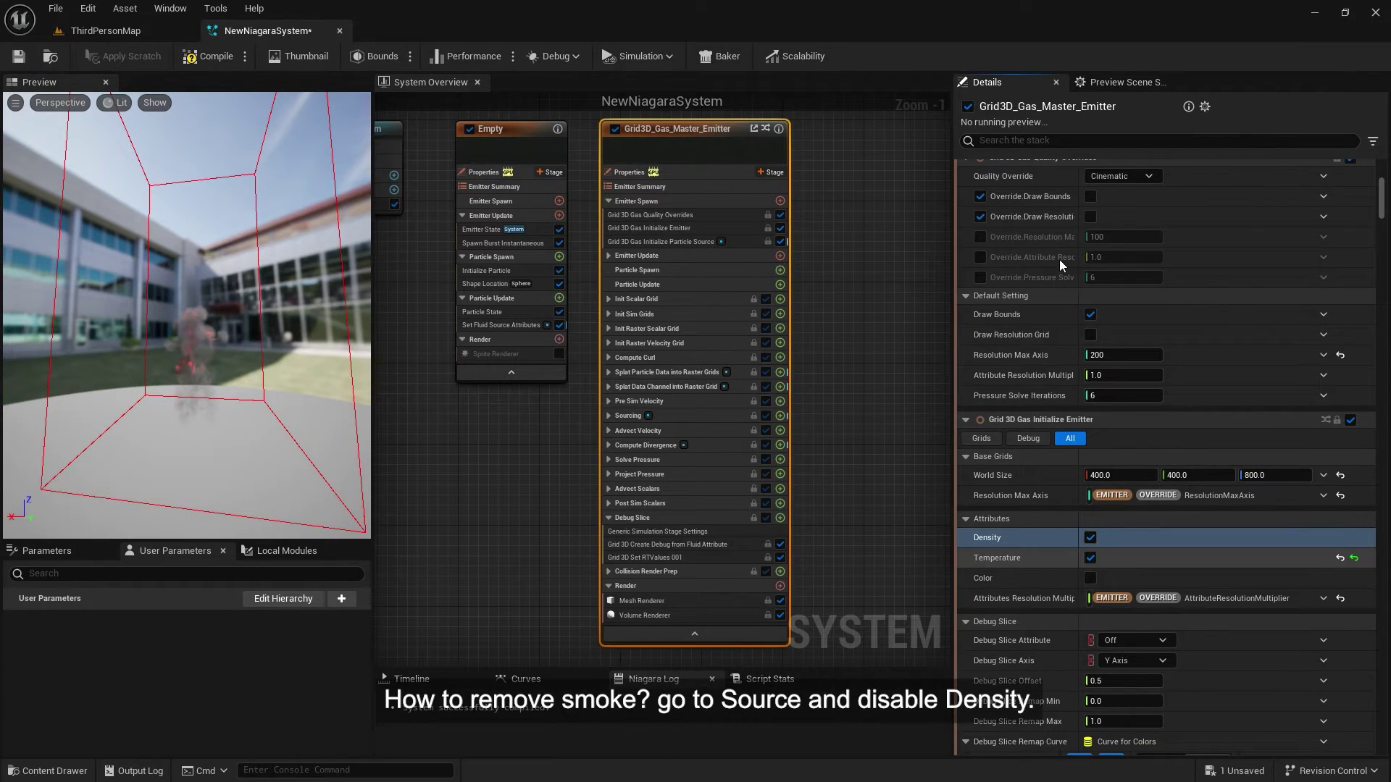
Try a green Smoke Color (R 0, G 1, B 0) in the gas emitter's Render settings and inspect it in the preview.
{"action": "left_click", "coordinate": [865, 474]}
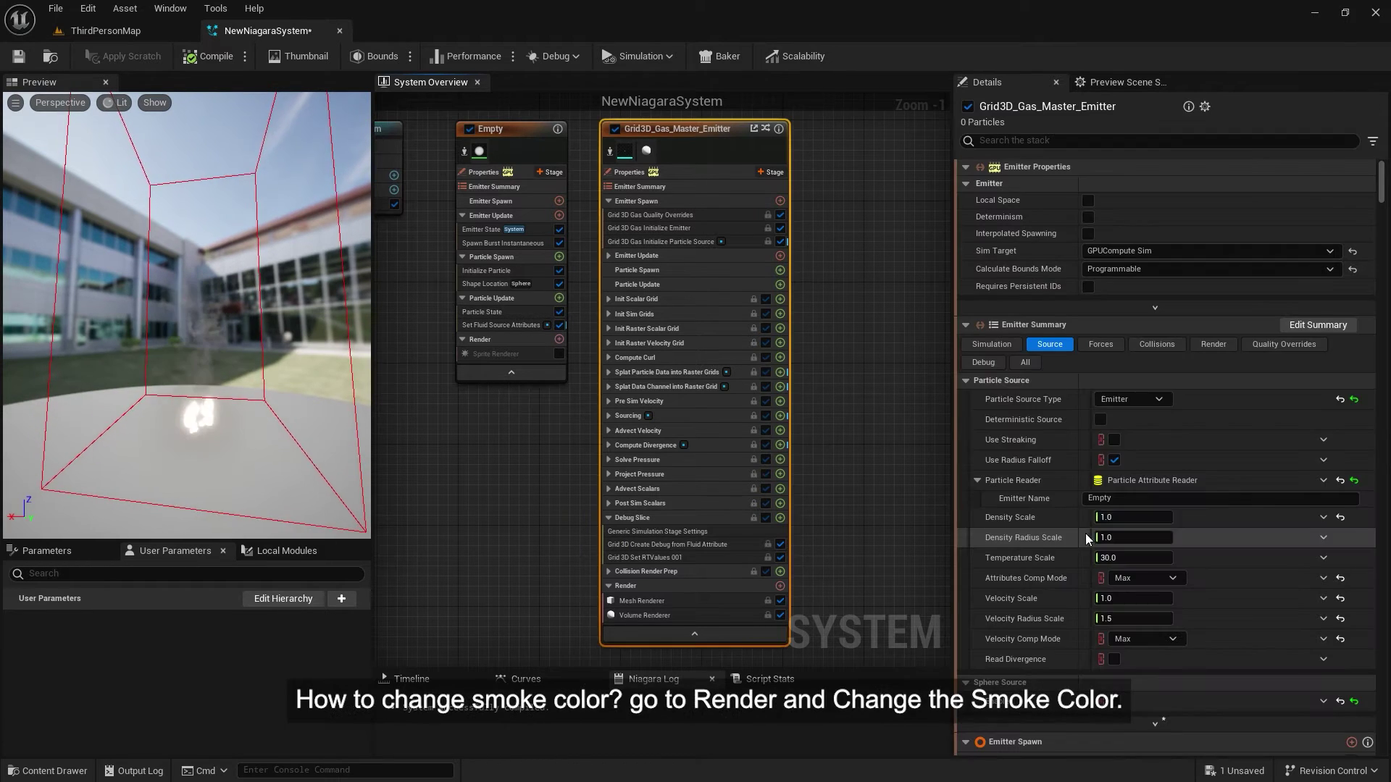
{"action": "left_click", "coordinate": [1222, 346]}
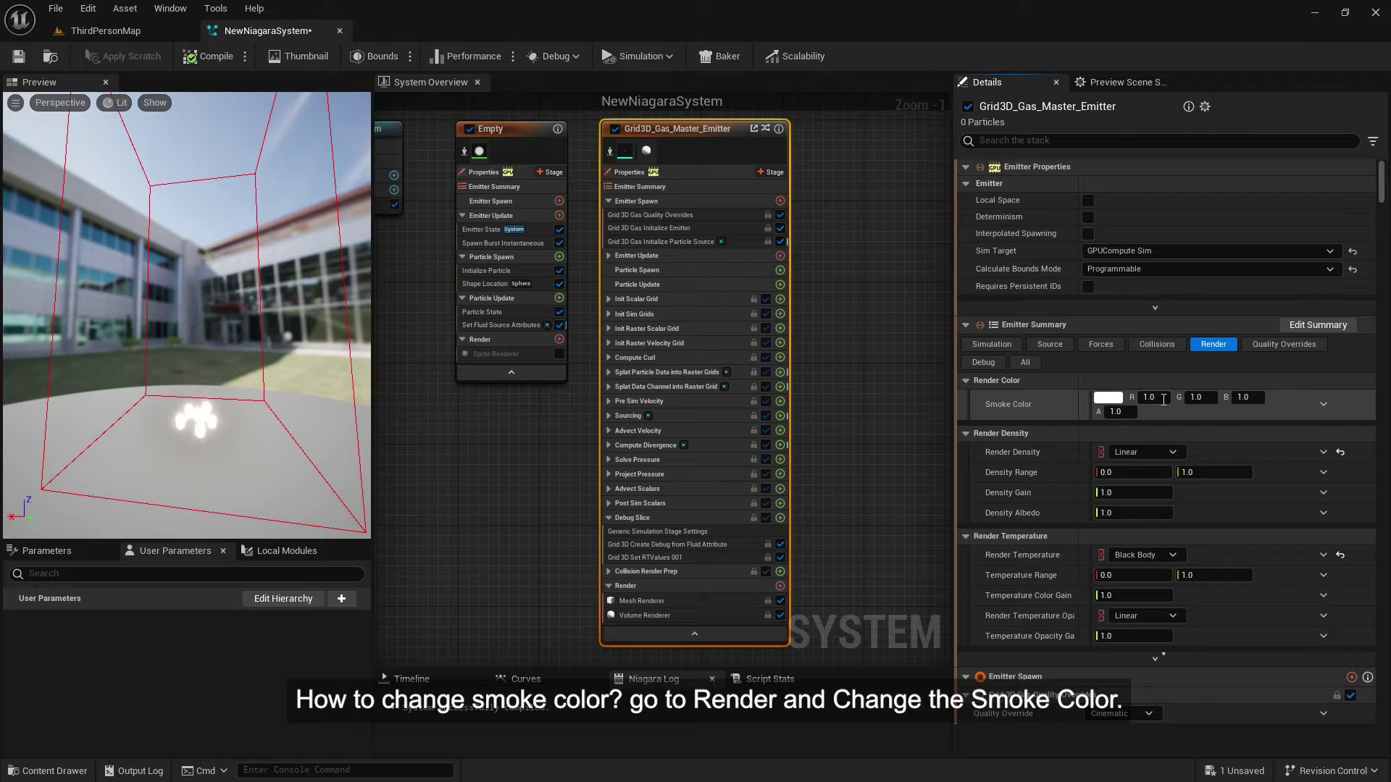
{"action": "left_click_drag", "start_coordinate": [1238, 396], "coordinate": [1202, 397]}
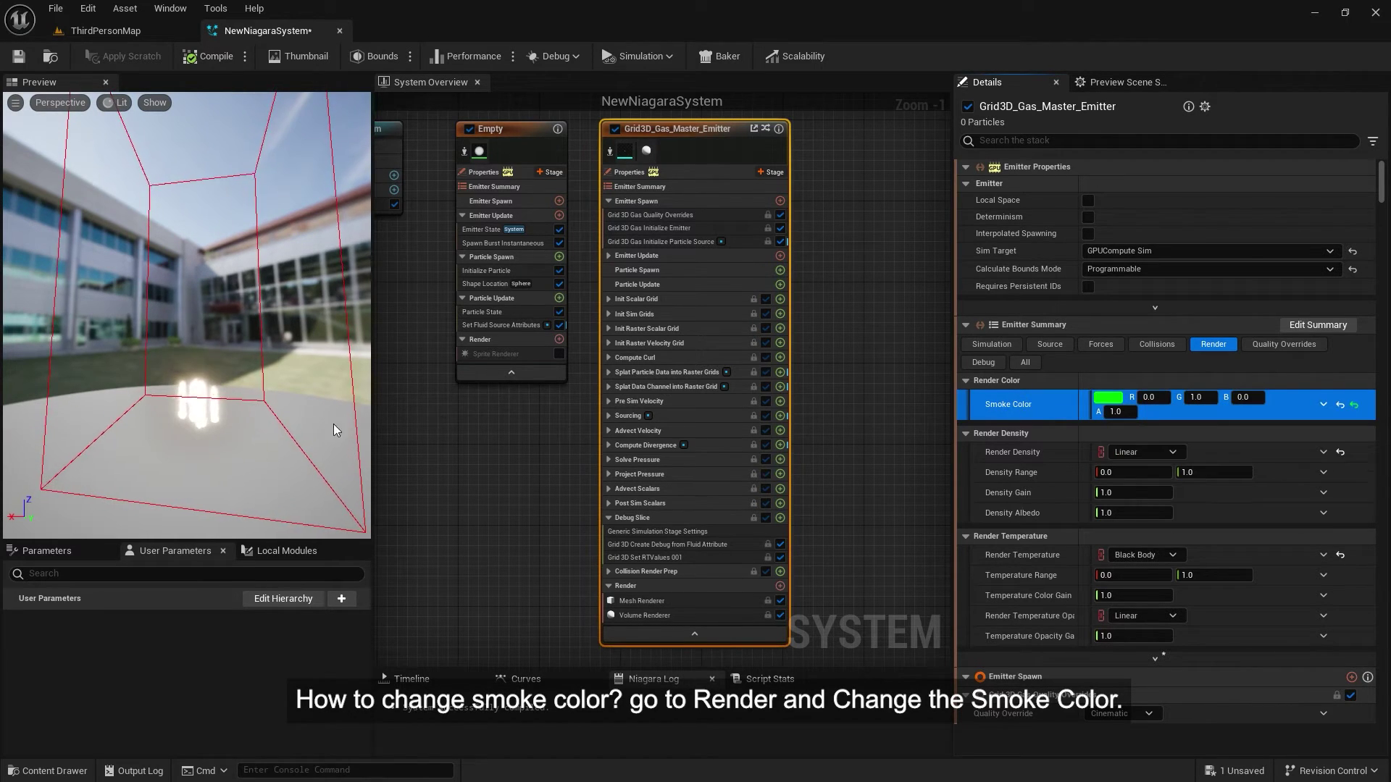
{"action": "scroll", "coordinate": [211, 399], "scroll_direction": "down", "scroll_amount": 1}
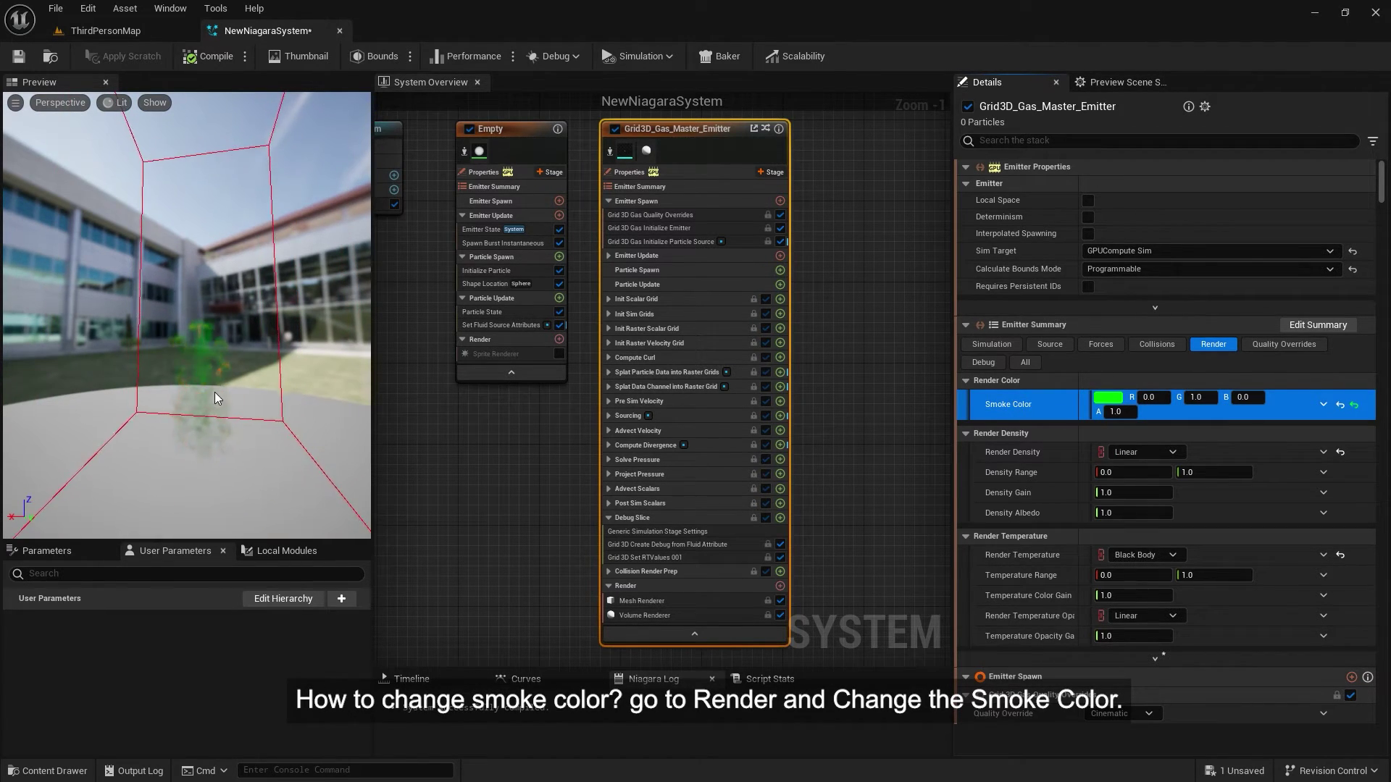
{"action": "left_click_drag", "start_coordinate": [181, 359], "coordinate": [171, 375]}
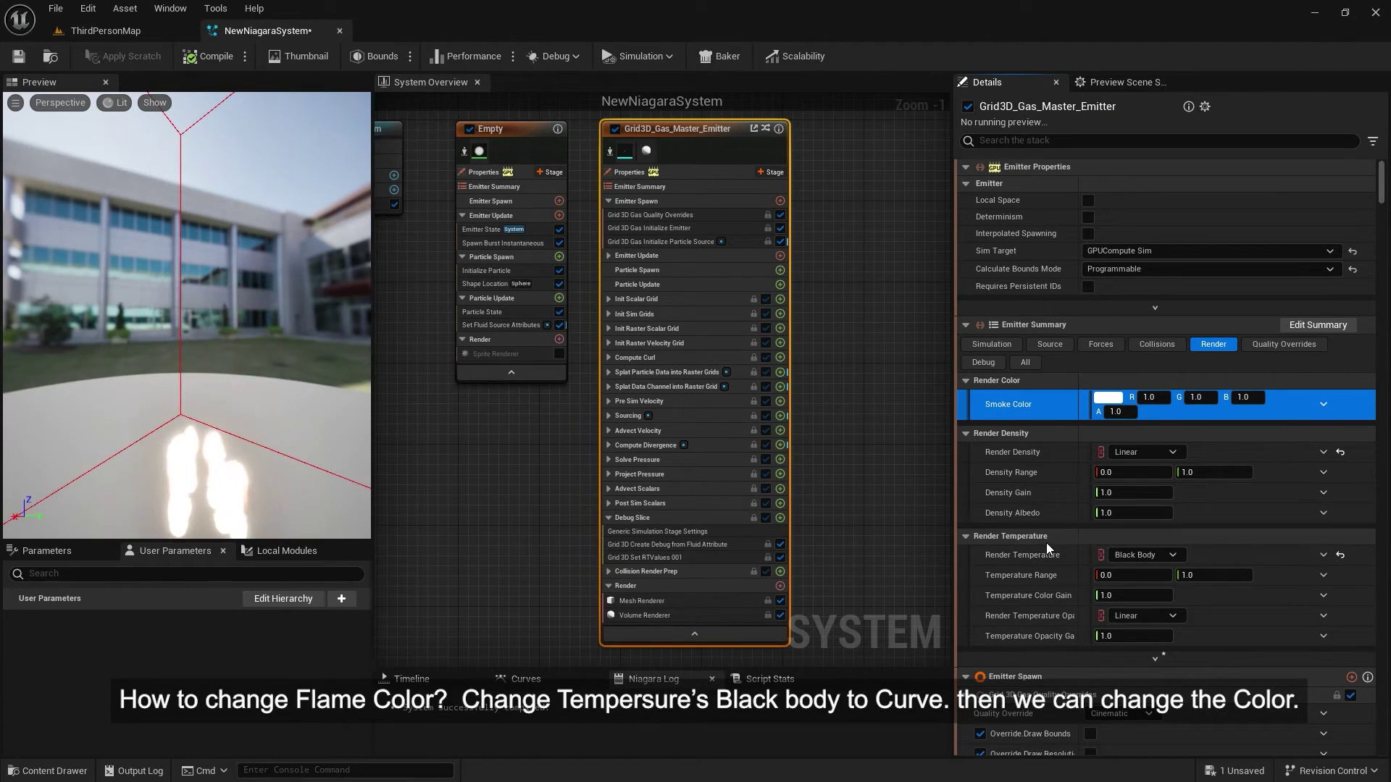
Switch the gas emitter's Render Temperature from Black Body to Curve.
{"action": "scroll", "coordinate": [1134, 557], "scroll_direction": "down", "scroll_amount": 1}
{"action": "left_click", "coordinate": [1145, 532]}
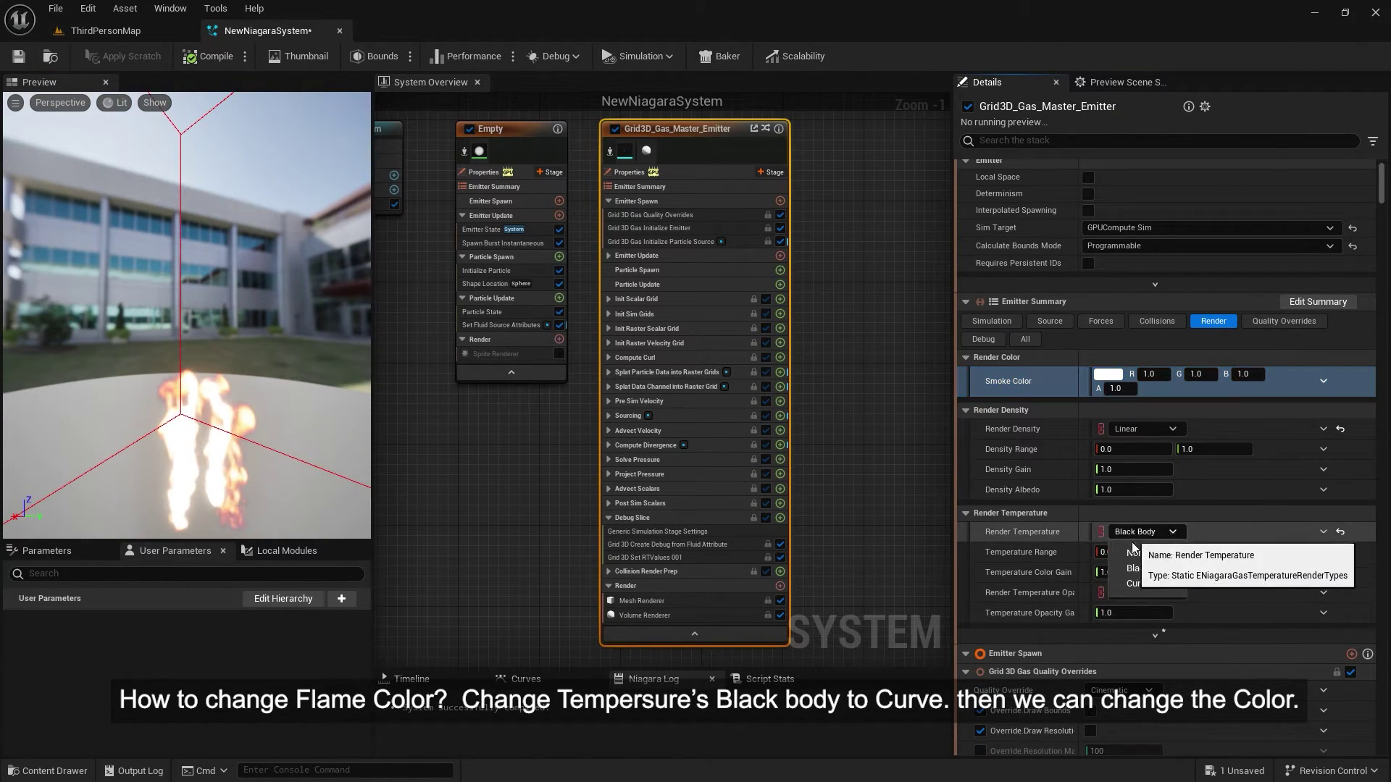
{"action": "left_click", "coordinate": [1077, 570]}
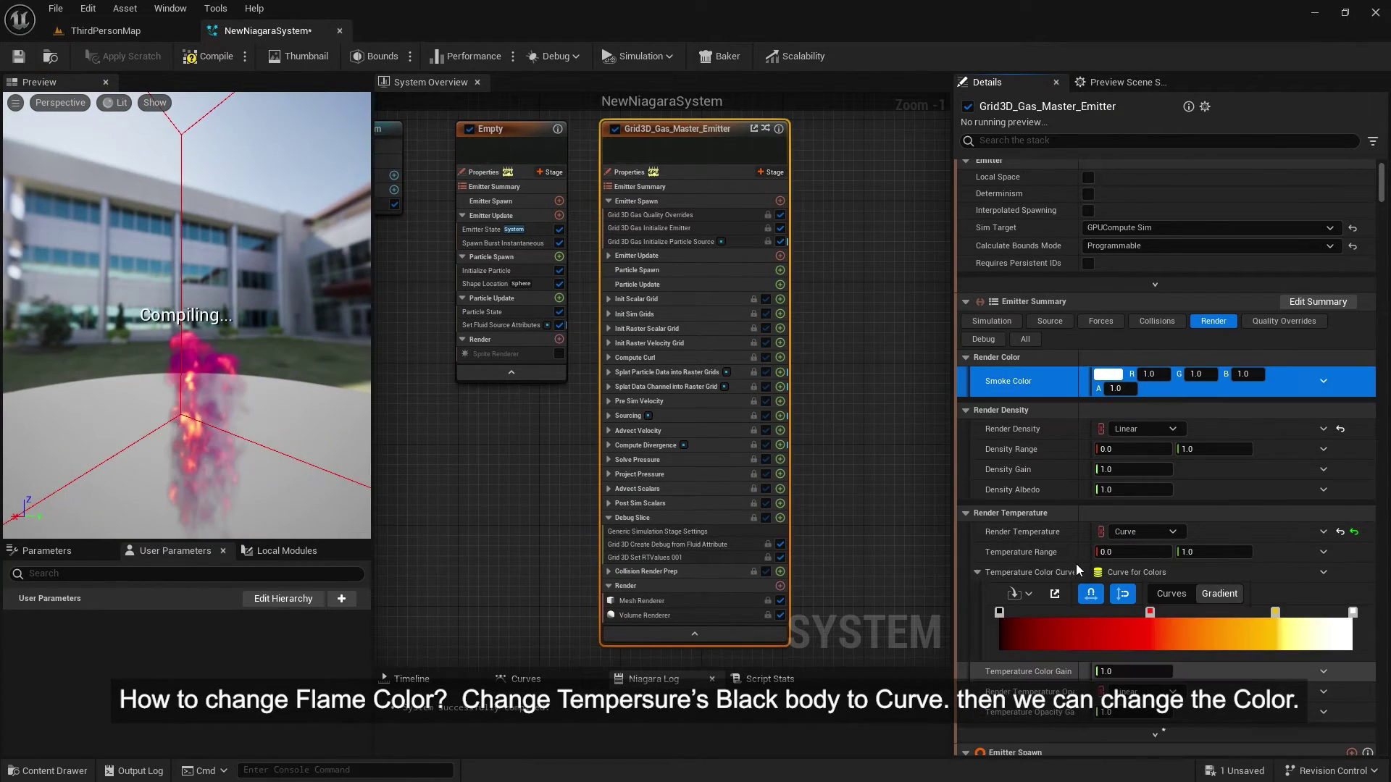
Try different colors for the red and yellow keys of the Temperature Color Curve gradient.
{"action": "double_click", "coordinate": [1150, 613]}
{"action": "left_click", "coordinate": [910, 493]}
{"action": "left_click_drag", "start_coordinate": [911, 492], "coordinate": [872, 549]}
{"action": "left_click", "coordinate": [1041, 758]}
{"action": "double_click", "coordinate": [1275, 613]}
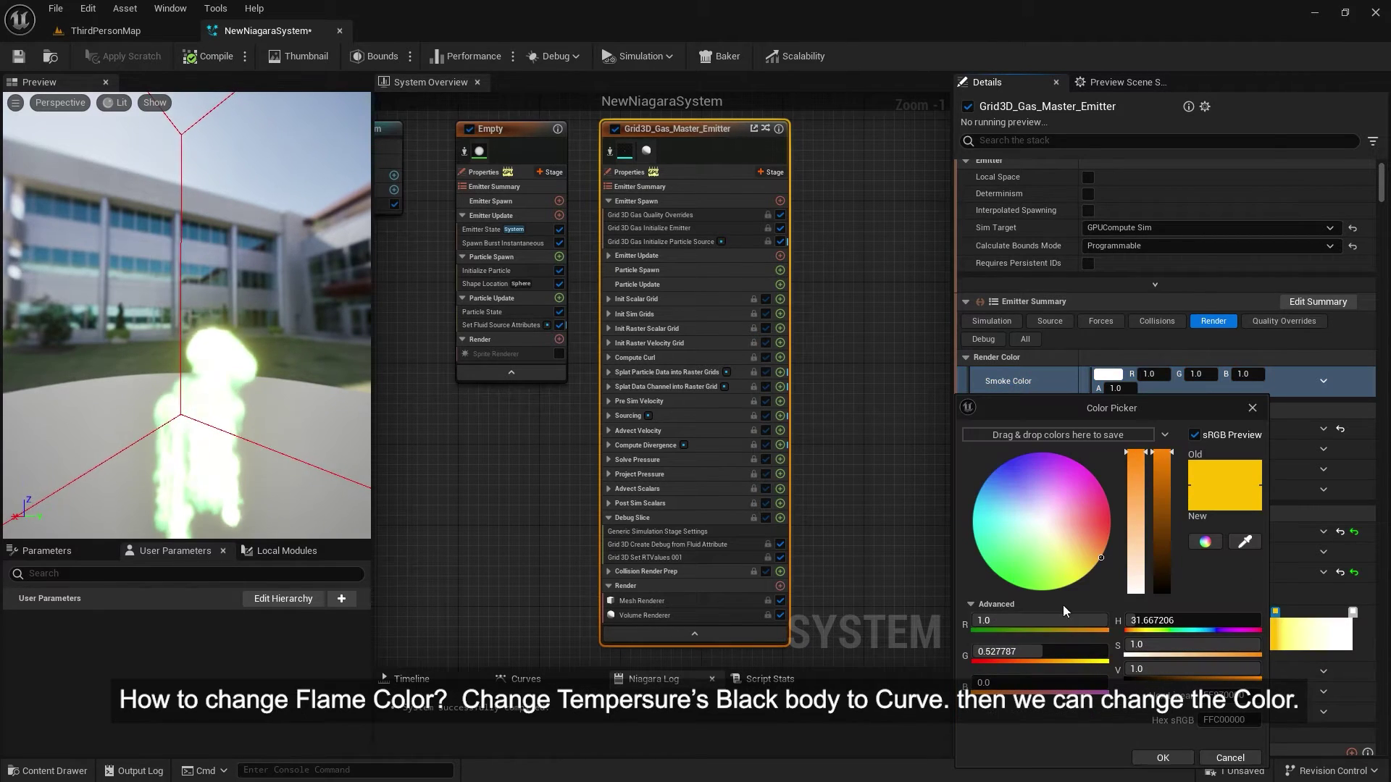
{"action": "left_click", "coordinate": [1082, 475]}
{"action": "left_click", "coordinate": [1163, 757]}
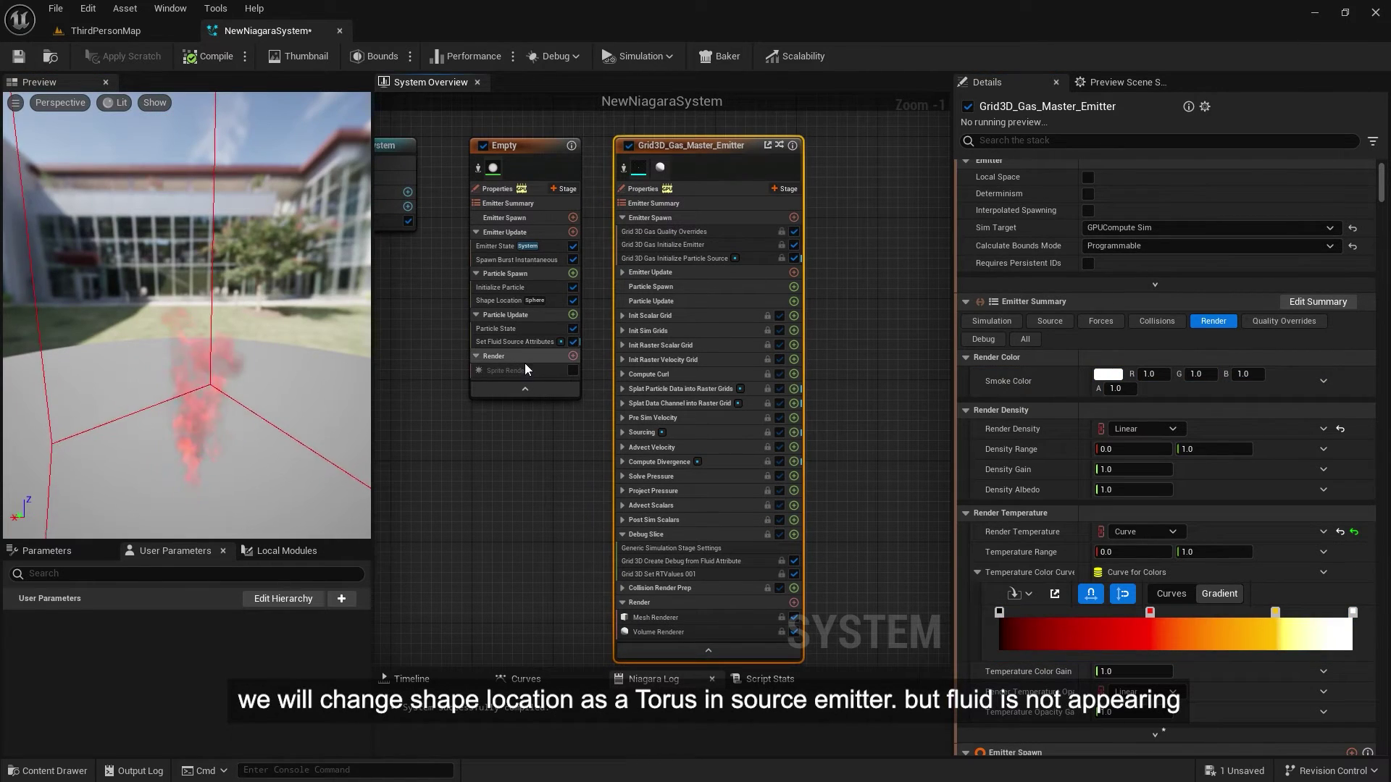
Change the Empty emitter's Shape Location primitive to Torus with a Handle Radius of 1.
{"action": "left_click", "coordinate": [1125, 225]}
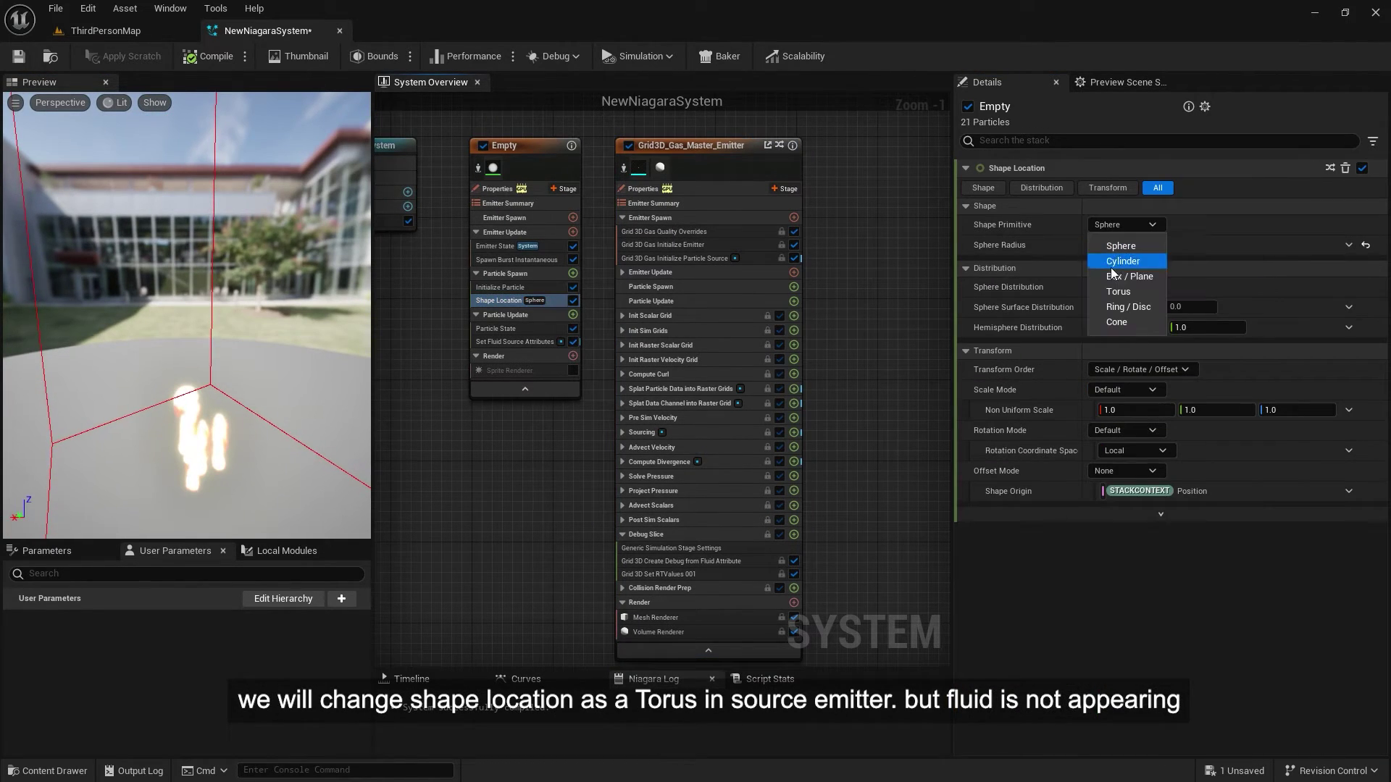
{"action": "left_click", "coordinate": [1118, 292]}
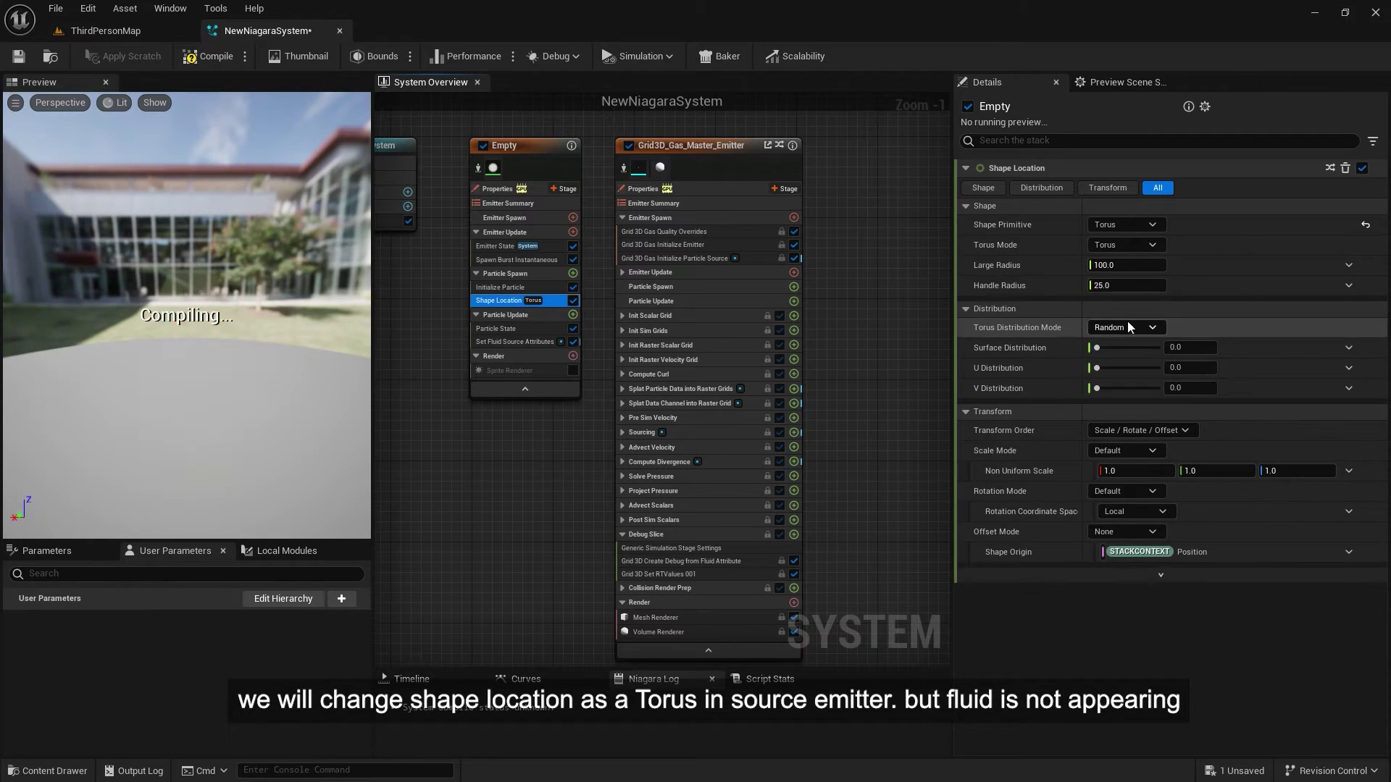
{"action": "left_click", "coordinate": [1127, 286]}
{"action": "type", "text": "1"}
{"action": "key", "text": "Return"}
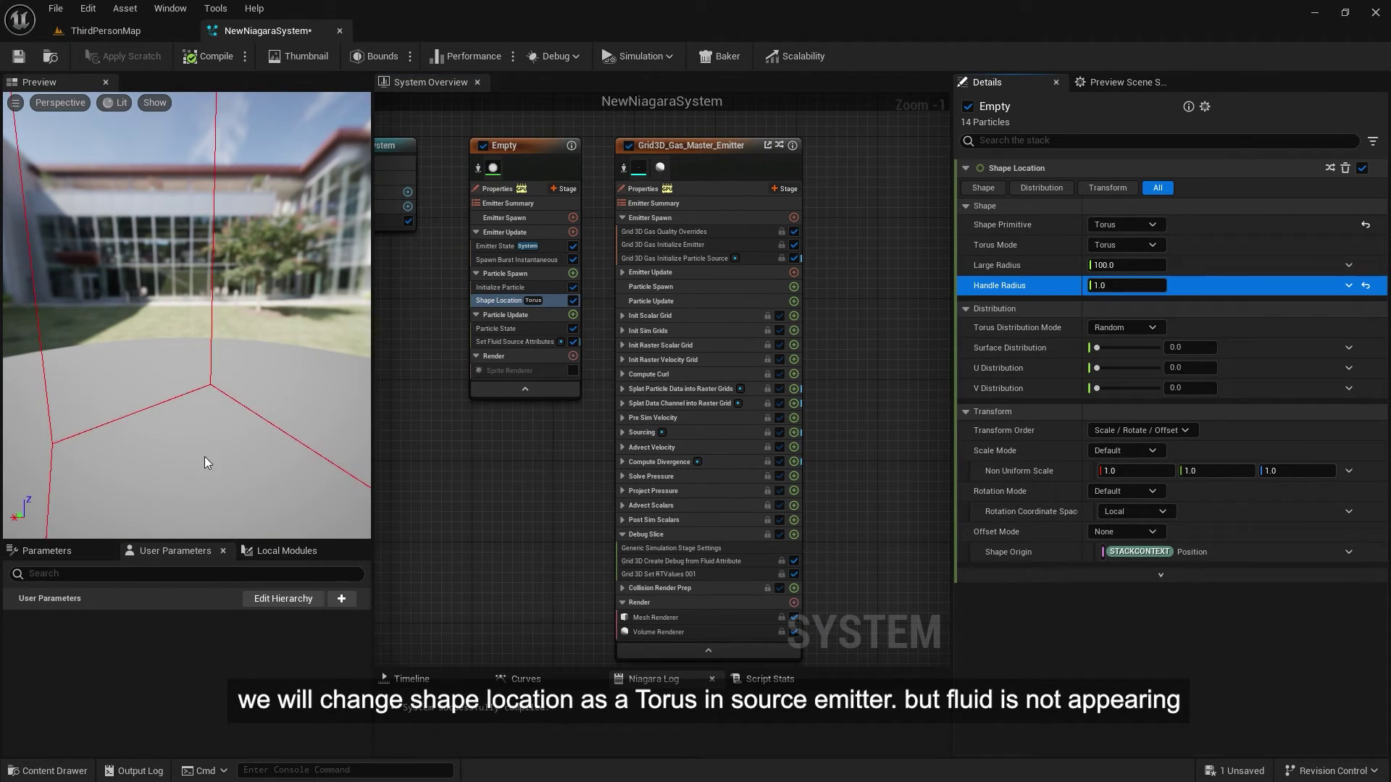
{"action": "left_click_drag", "start_coordinate": [213, 443], "coordinate": [290, 432]}
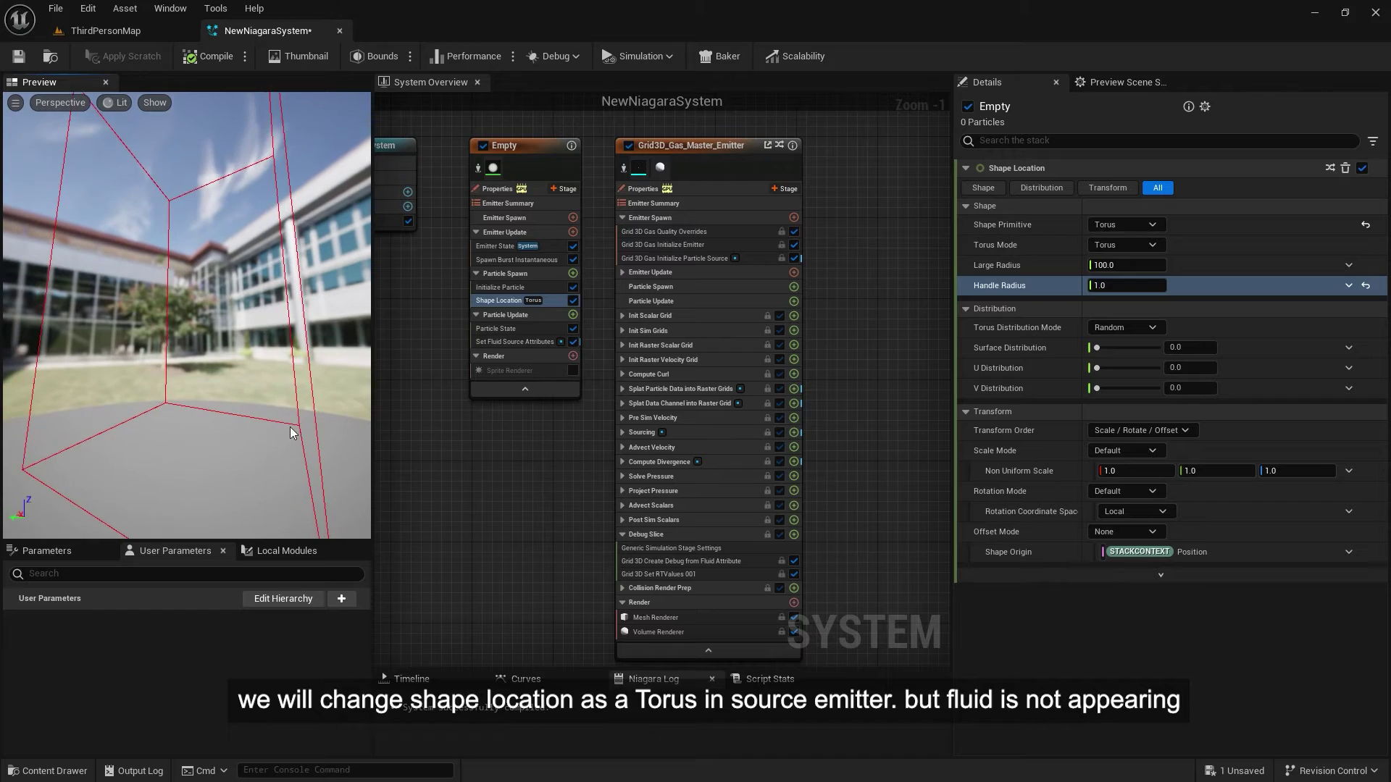
Enable Position Offset in the Empty emitter's Initialize Particle module and set its Z value to 15.
{"action": "left_click", "coordinate": [537, 290]}
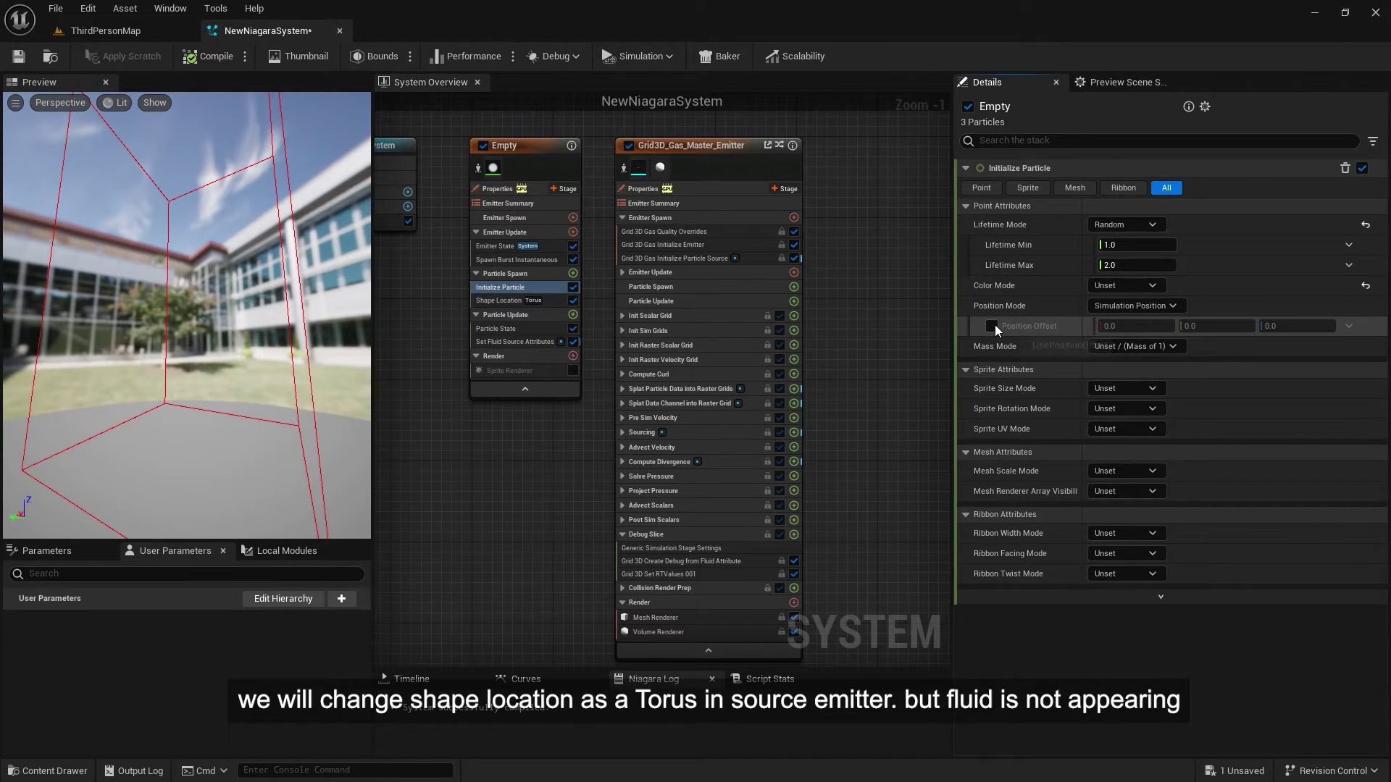
{"action": "left_click", "coordinate": [992, 326]}
{"action": "type", "text": "15"}
{"action": "left_click", "coordinate": [1308, 366]}
{"action": "left_click_drag", "start_coordinate": [254, 427], "coordinate": [219, 454]}
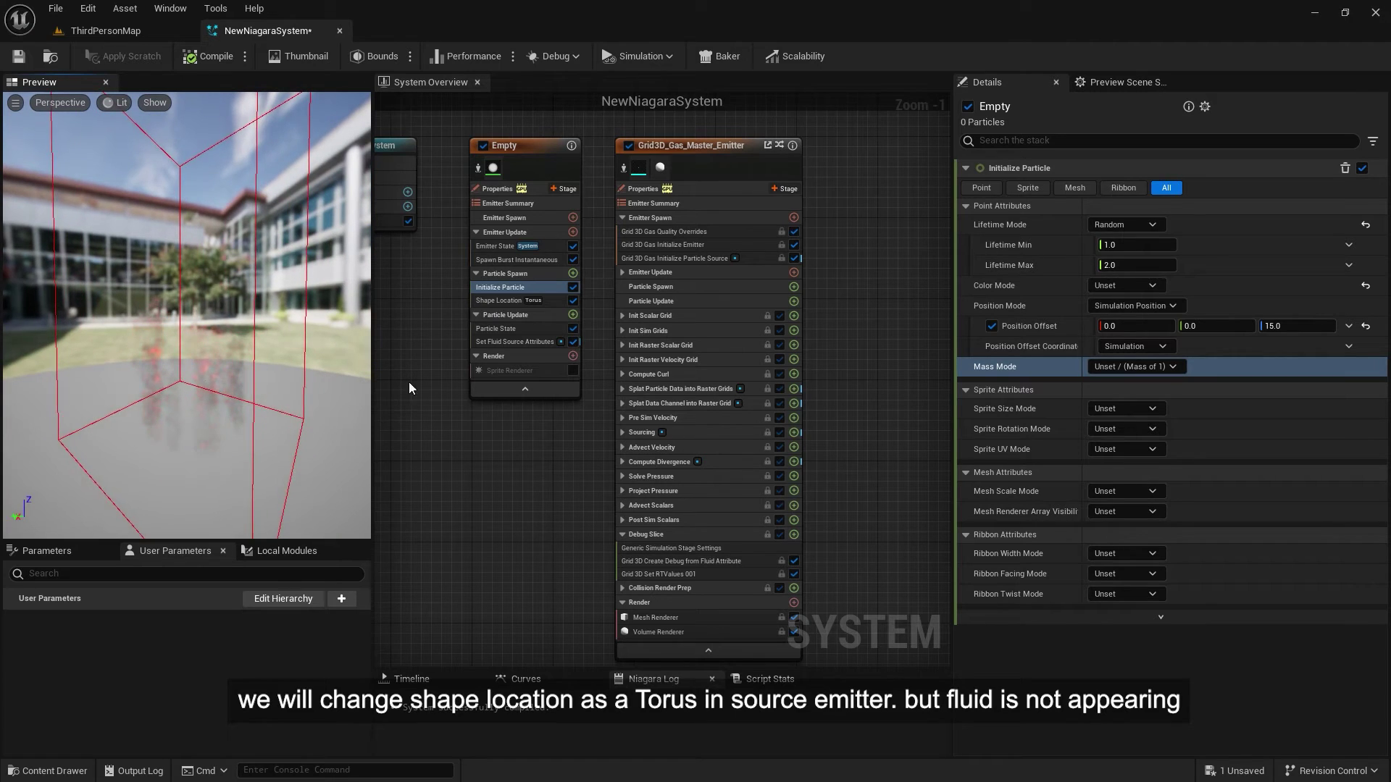
Set the Spawn Count of the Empty emitter's Spawn Burst Instantaneous module to 66.
{"action": "left_click", "coordinate": [519, 303]}
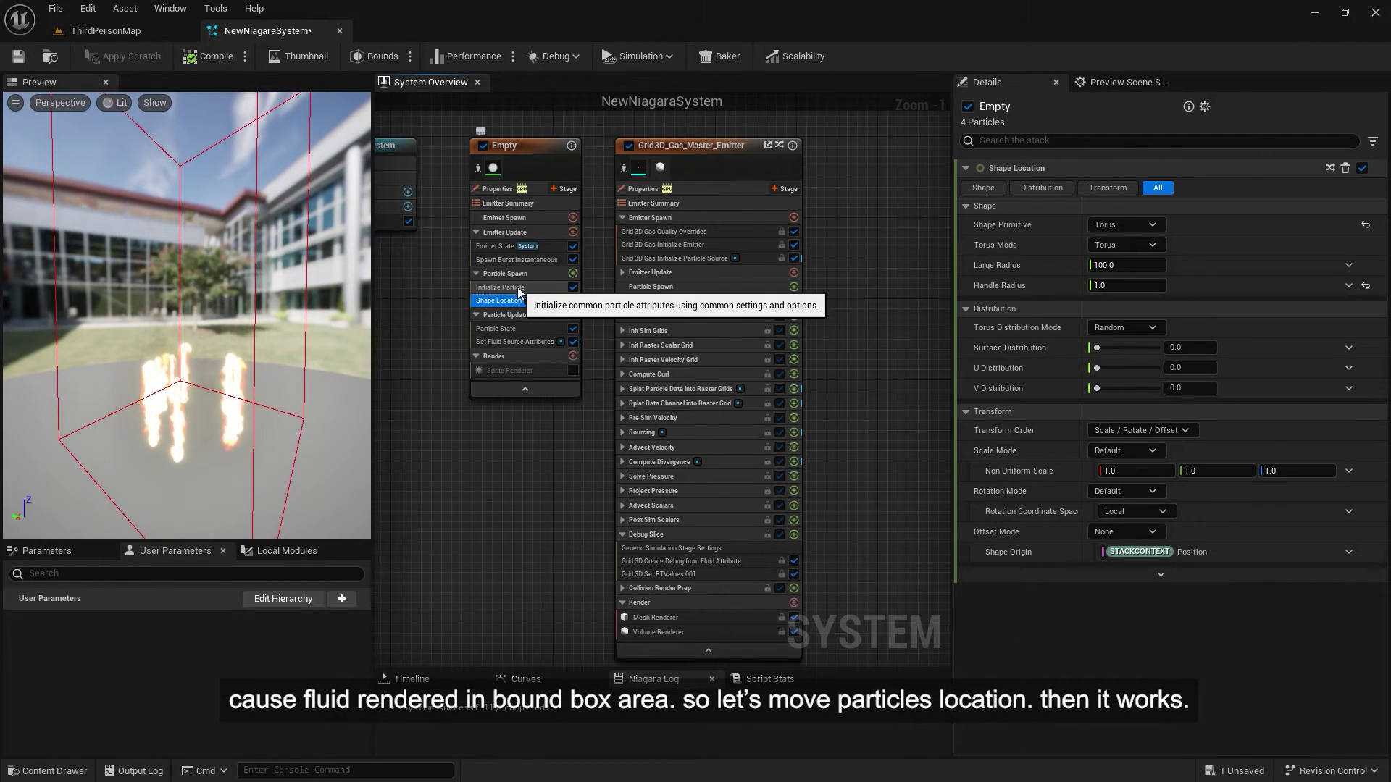
{"action": "left_click", "coordinate": [516, 260]}
{"action": "left_click", "coordinate": [1126, 187]}
{"action": "type", "text": "66"}
{"action": "key", "text": "Return"}
{"action": "mouse_move", "coordinate": [238, 451]}
{"action": "left_mouse_down"}
{"action": "mouse_move", "coordinate": [297, 451]}
{"action": "mouse_move", "coordinate": [216, 475]}
{"action": "mouse_move", "coordinate": [242, 456]}
{"action": "left_mouse_up"}
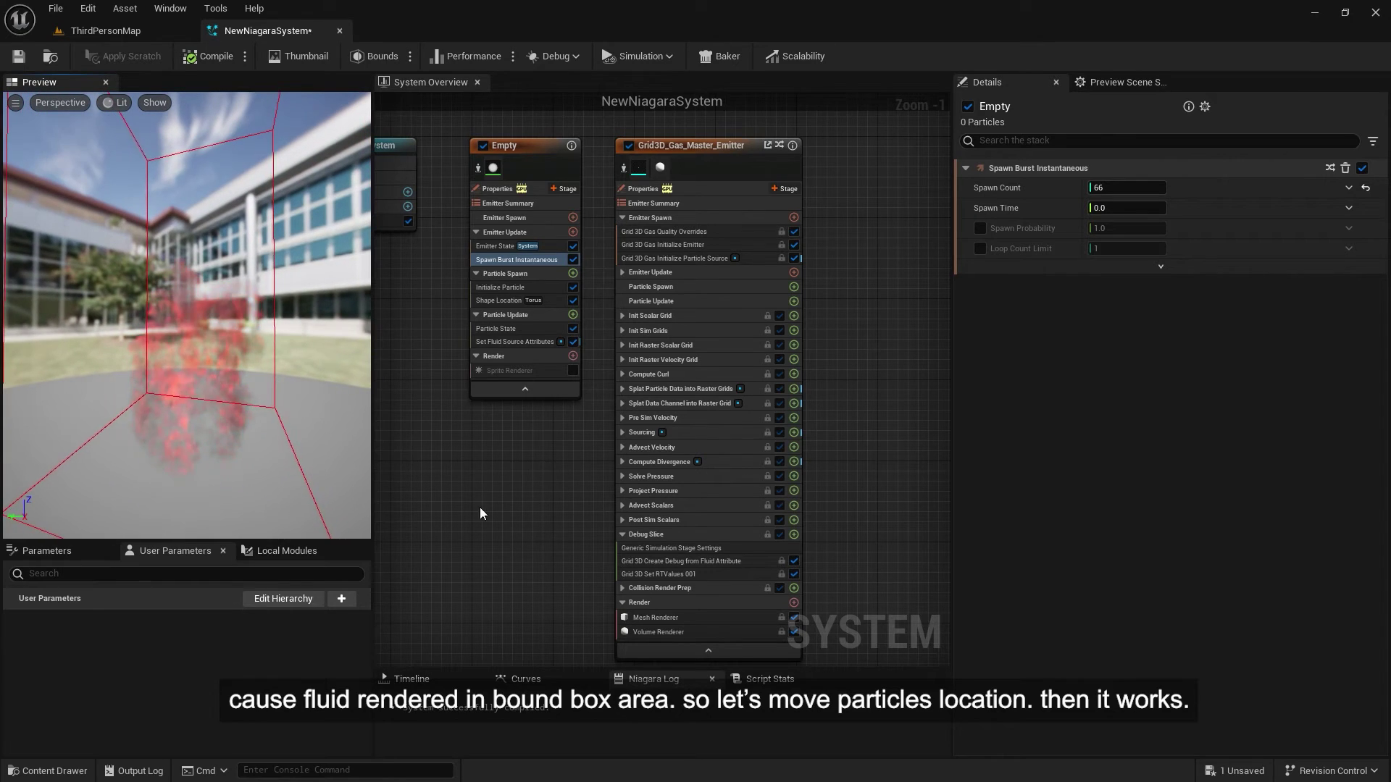
Disable the Shape Location module, save the system, and add a Skeletal Mesh Location module to the Empty emitter's Particle Spawn group.
{"action": "left_click", "coordinate": [573, 300]}
{"action": "key", "text": "ctrl+s"}
{"action": "left_click", "coordinate": [572, 274]}
{"action": "type", "text": "s"}
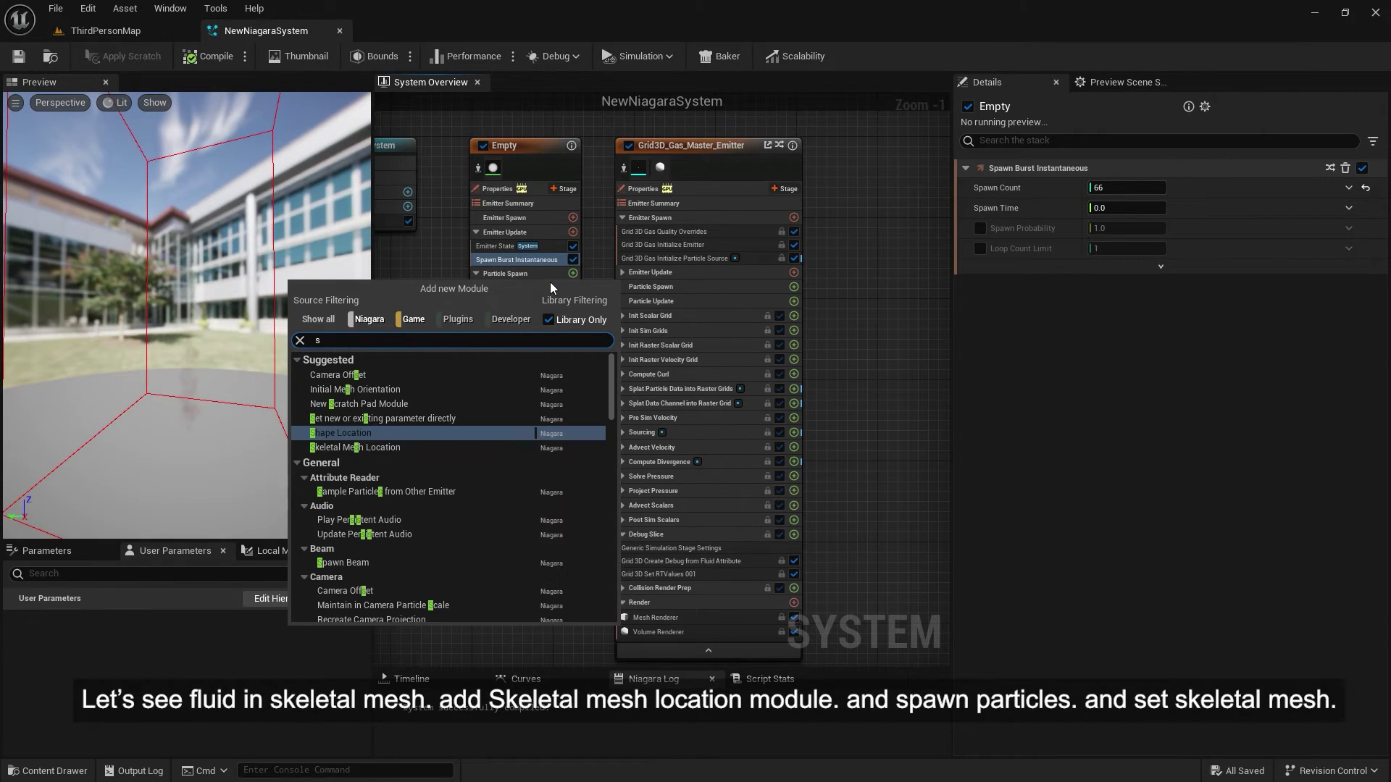
{"action": "type", "text": "ke"}
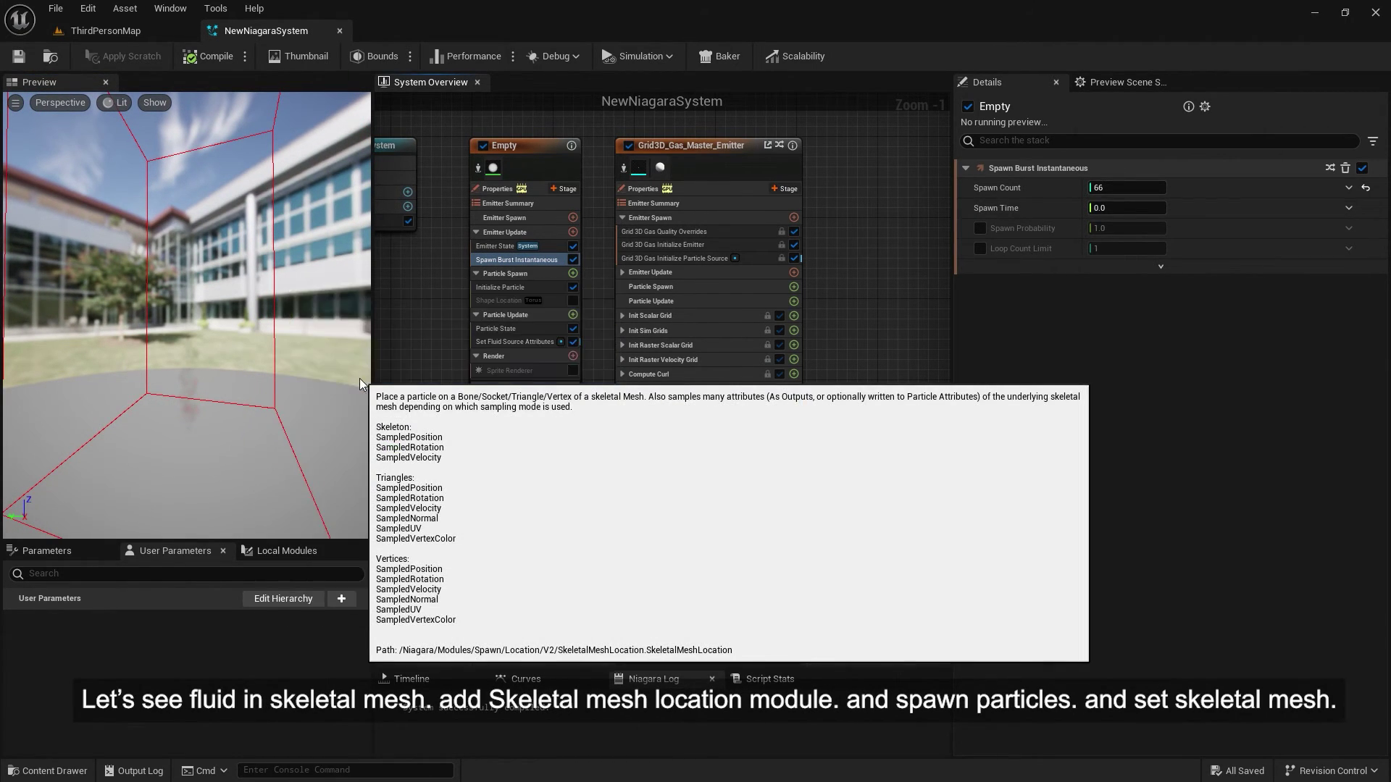
{"action": "left_click", "coordinate": [359, 378]}
Add a Spawn Rate module to the Empty emitter's Emitter Update group and disable Spawn Burst Instantaneous.
{"action": "left_click_drag", "start_coordinate": [691, 143], "coordinate": [730, 154]}
{"action": "left_click", "coordinate": [612, 232]}
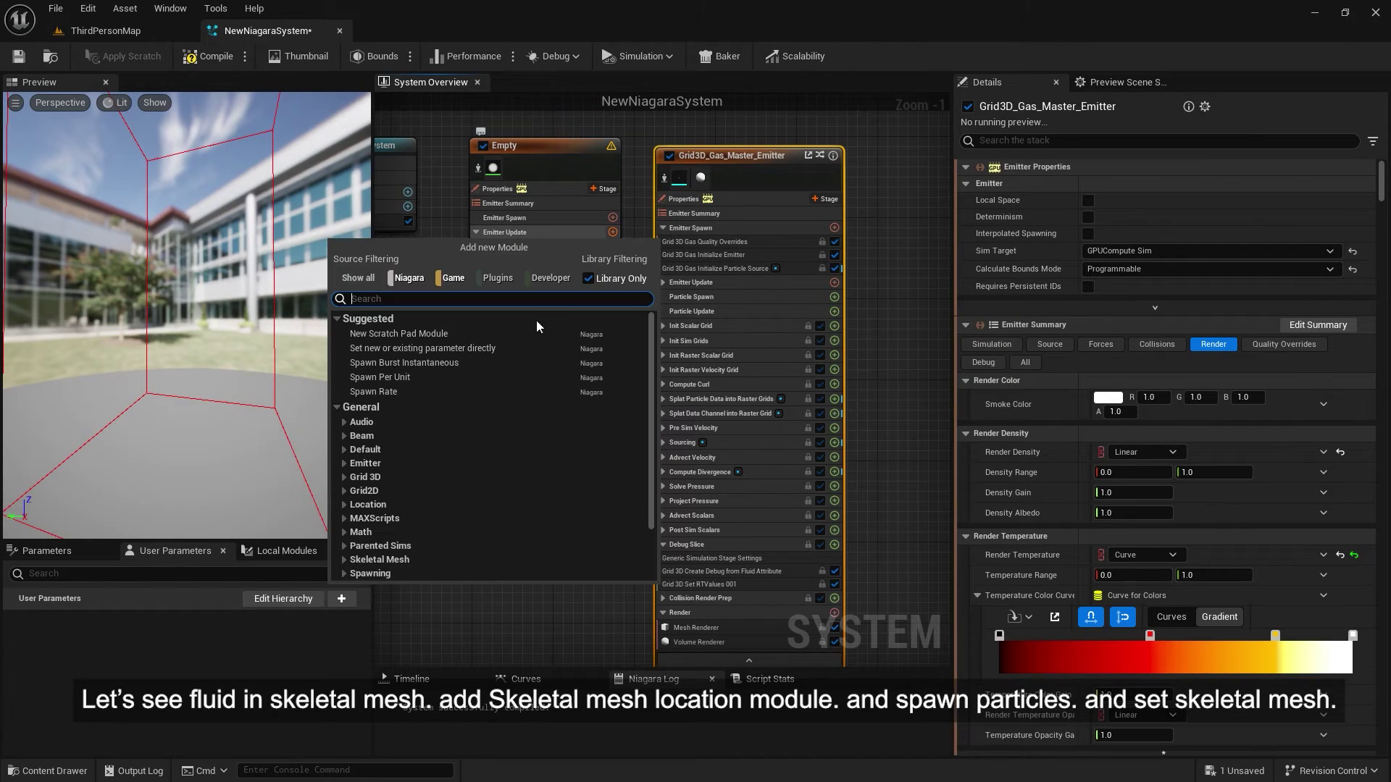
{"action": "left_click", "coordinate": [422, 392]}
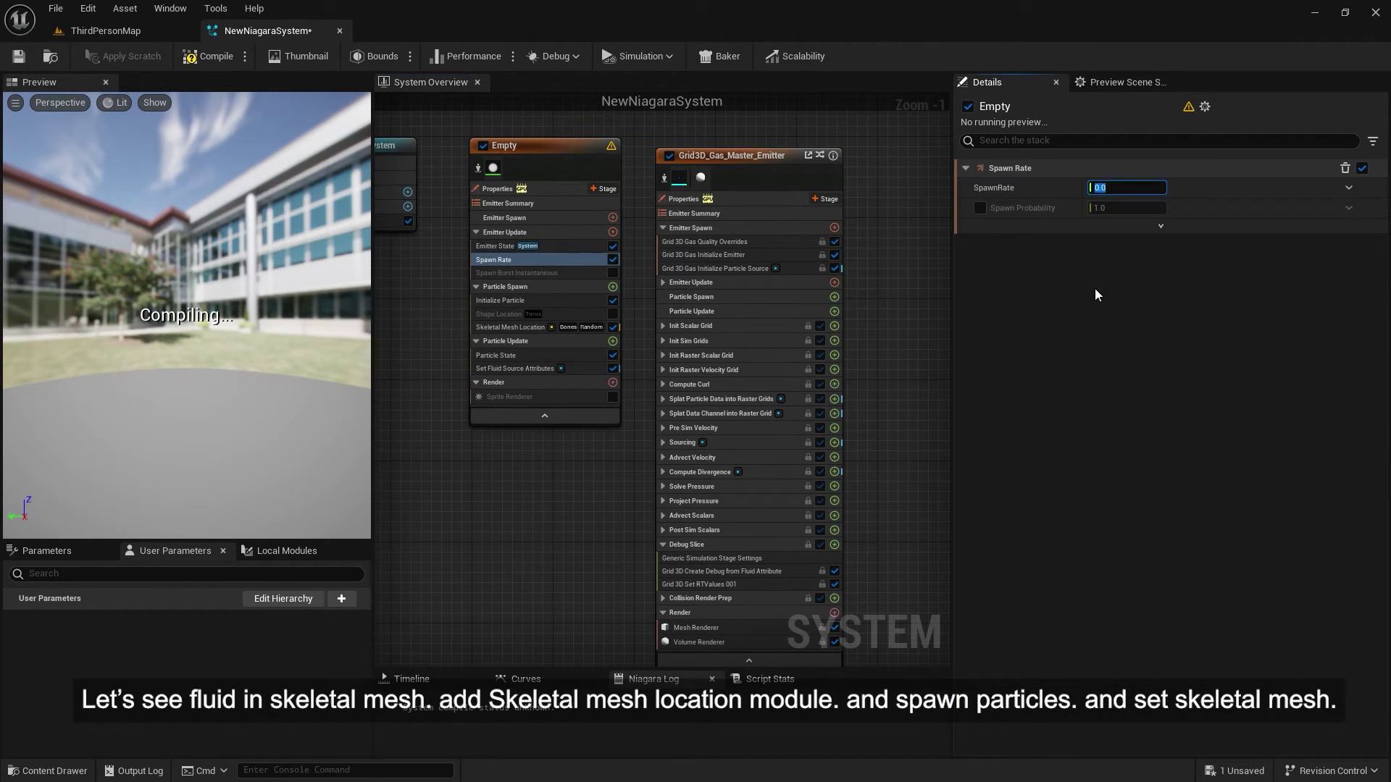
Assign SKM_Quinn_Simple as the Preview Mesh of the Skeletal Mesh Location module.
{"action": "left_click", "coordinate": [533, 329]}
{"action": "left_click", "coordinate": [1174, 349]}
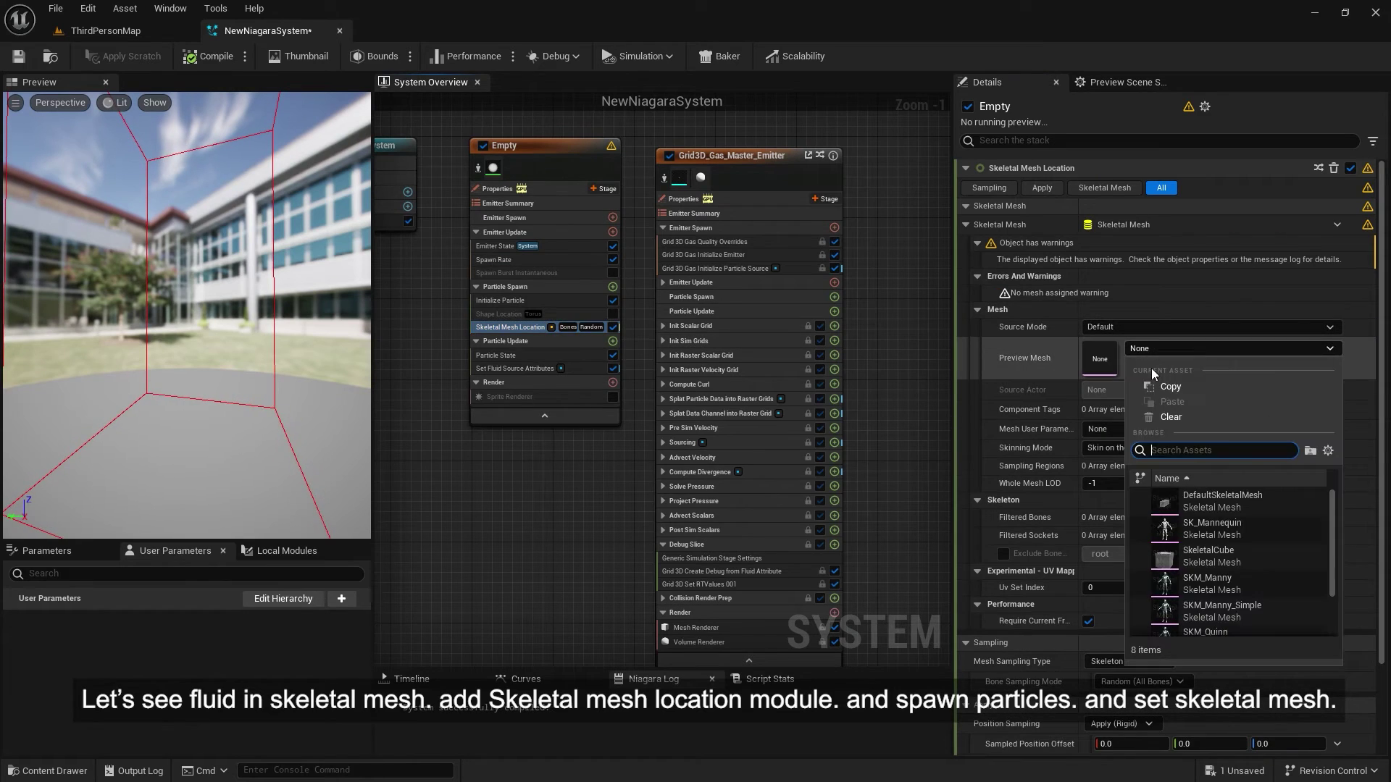
{"action": "left_click", "coordinate": [1214, 594]}
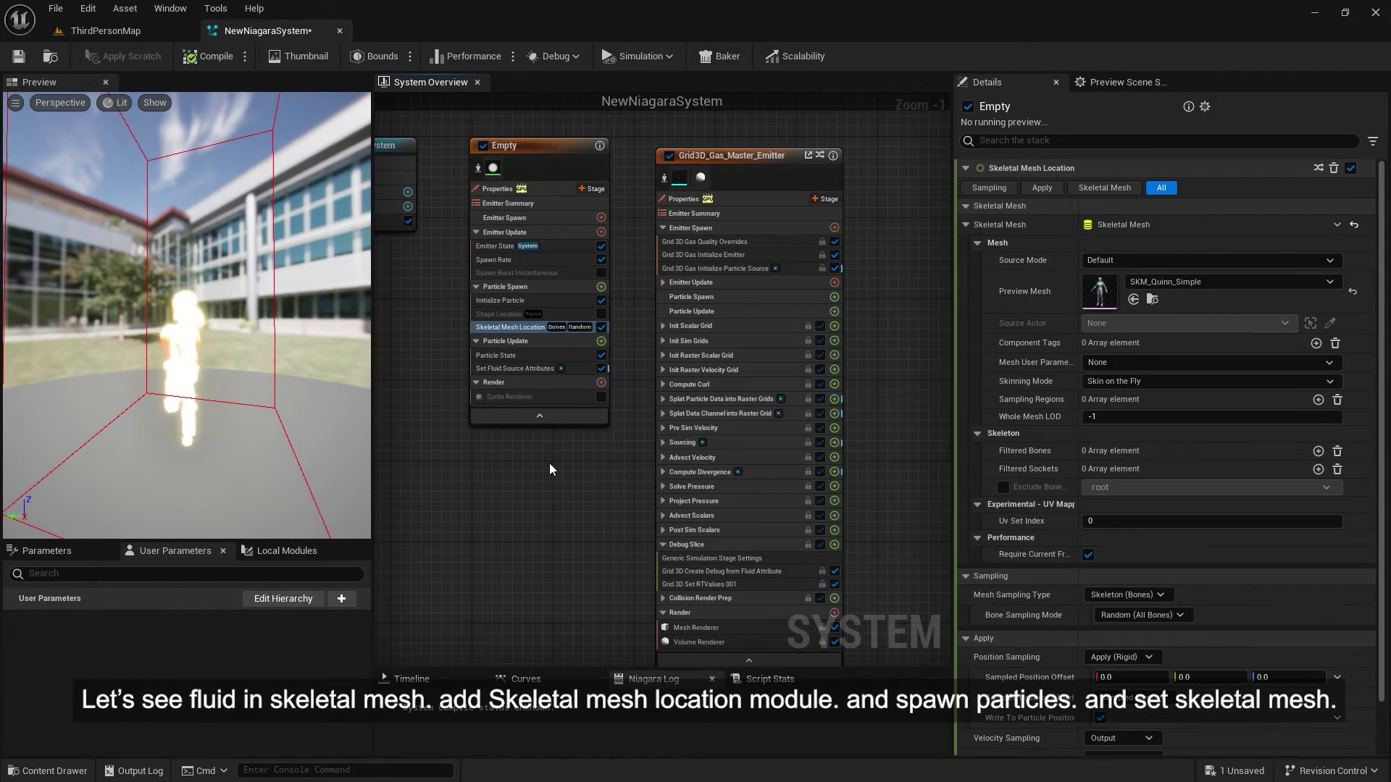
{"action": "left_click_drag", "start_coordinate": [120, 439], "coordinate": [161, 439]}
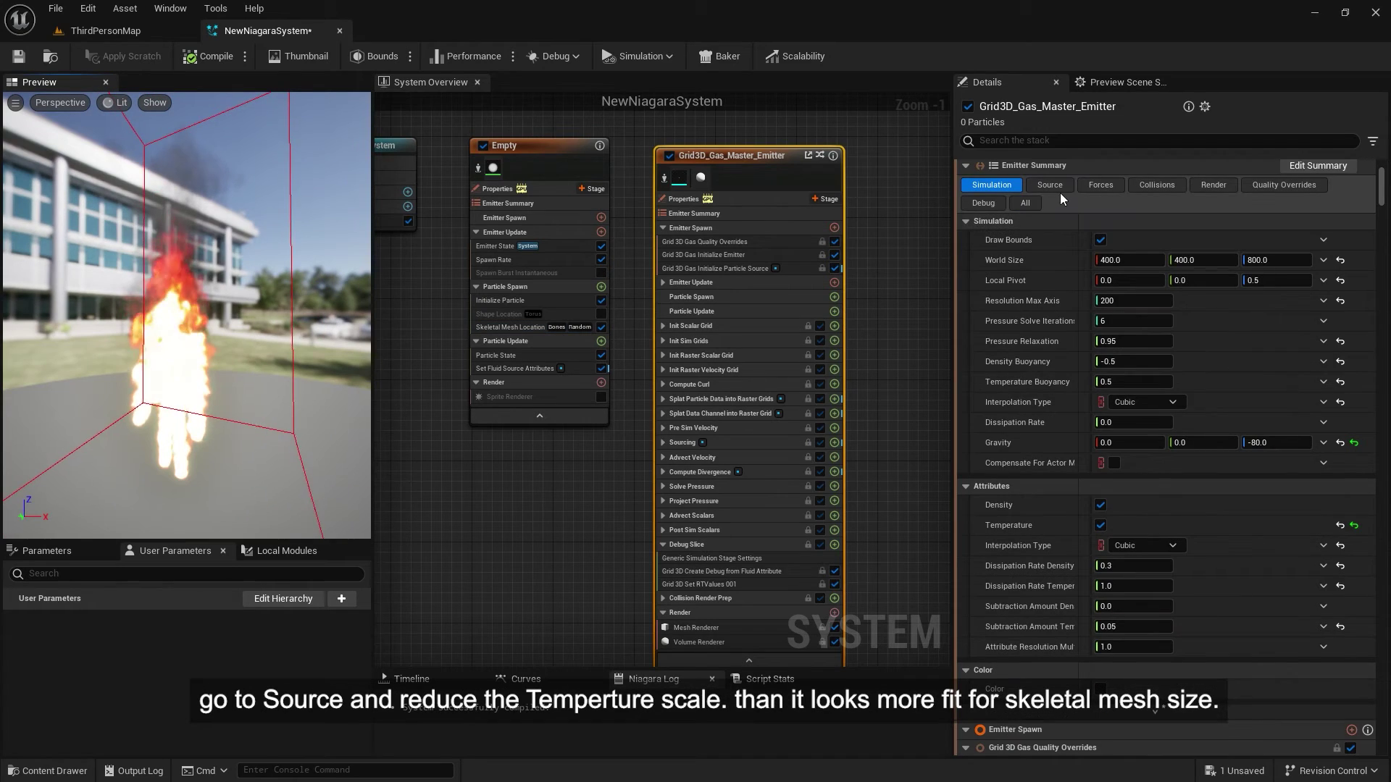
Reduce the gas emitter's Temperature Scale to 15 in its Source settings and inspect the flame in the preview.
{"action": "left_click", "coordinate": [1054, 188]}
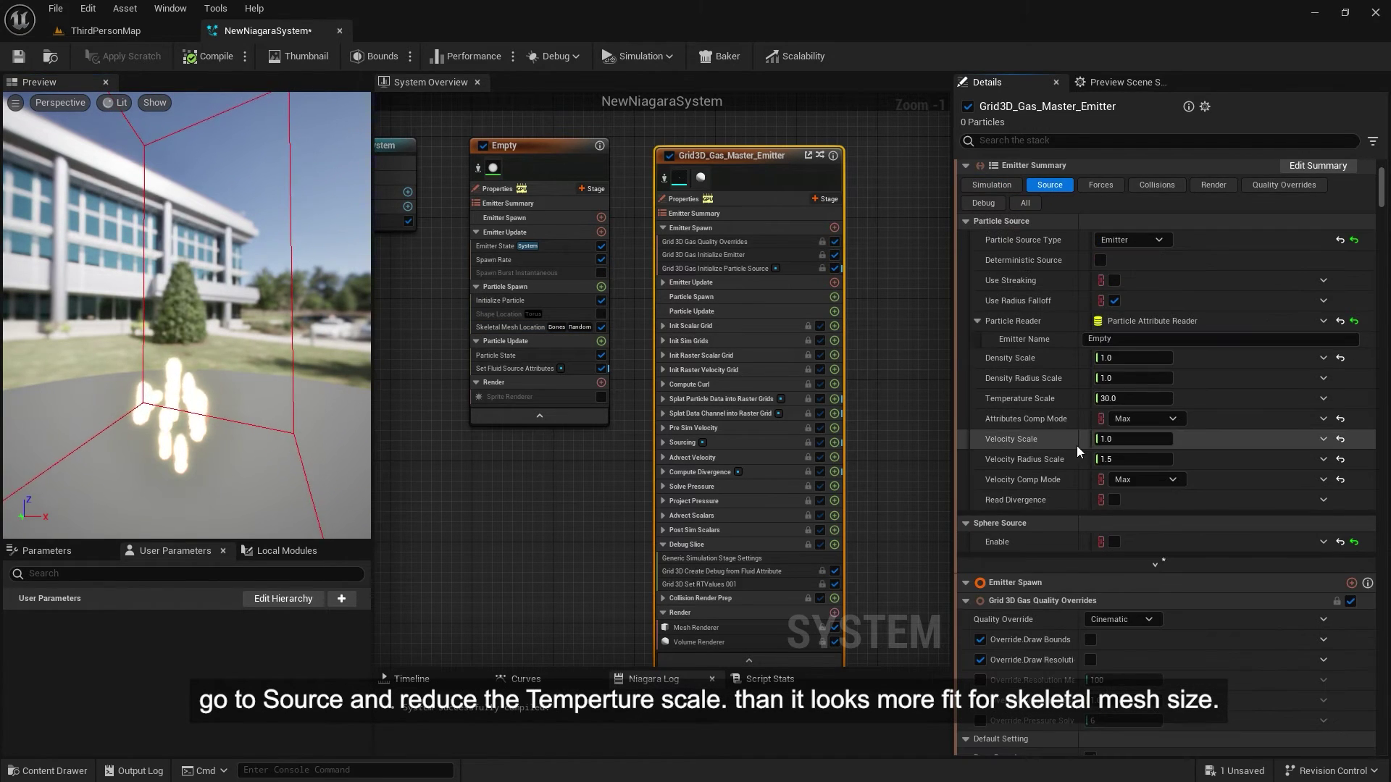
{"action": "scroll", "coordinate": [1076, 445], "scroll_direction": "down", "scroll_amount": 3}
{"action": "left_click", "coordinate": [1145, 326]}
{"action": "type", "text": "15"}
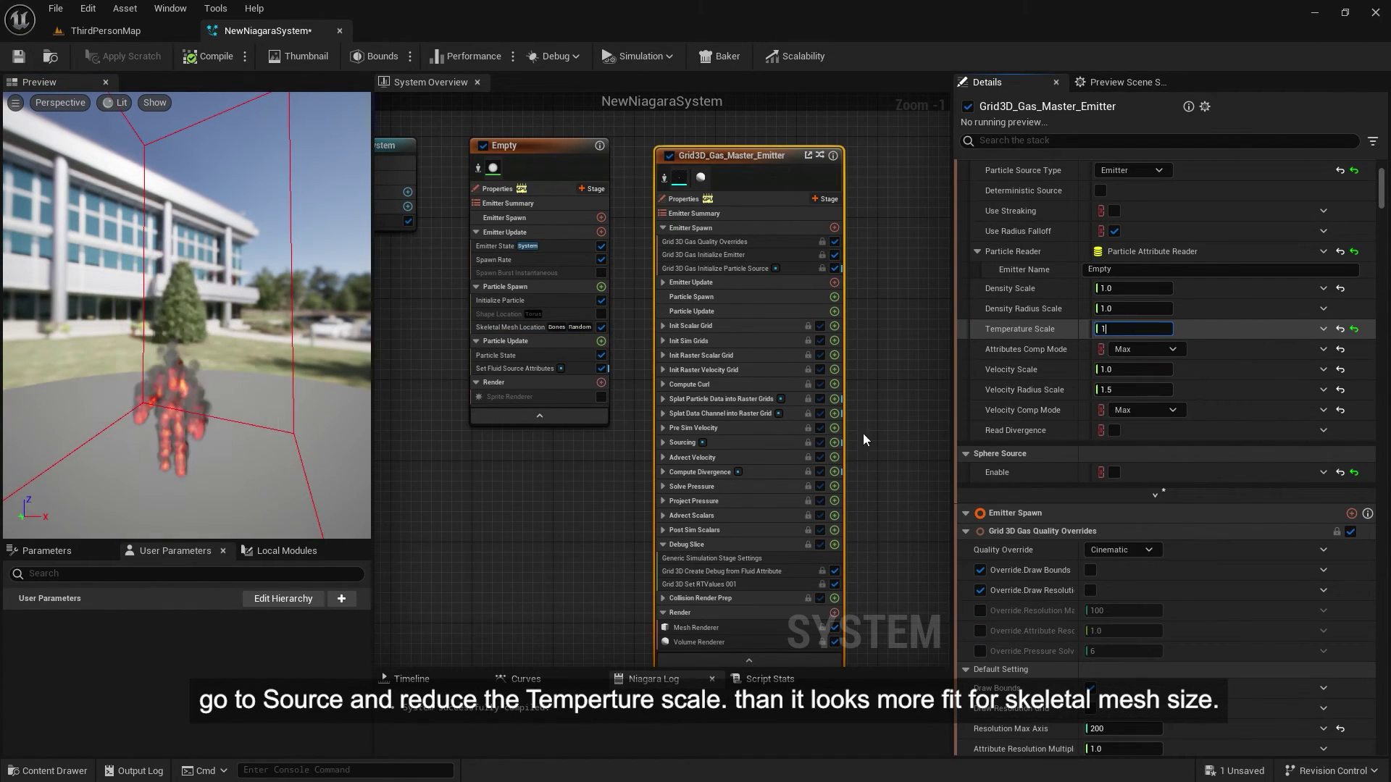
{"action": "key", "text": "Return"}
{"action": "left_click_drag", "start_coordinate": [123, 428], "coordinate": [145, 428]}
{"action": "left_click_drag", "start_coordinate": [200, 311], "coordinate": [217, 313]}
Set the Skeletal Mesh Location module's Mesh Sampling Type to Surface (Triangles).
{"action": "left_click", "coordinate": [510, 327]}
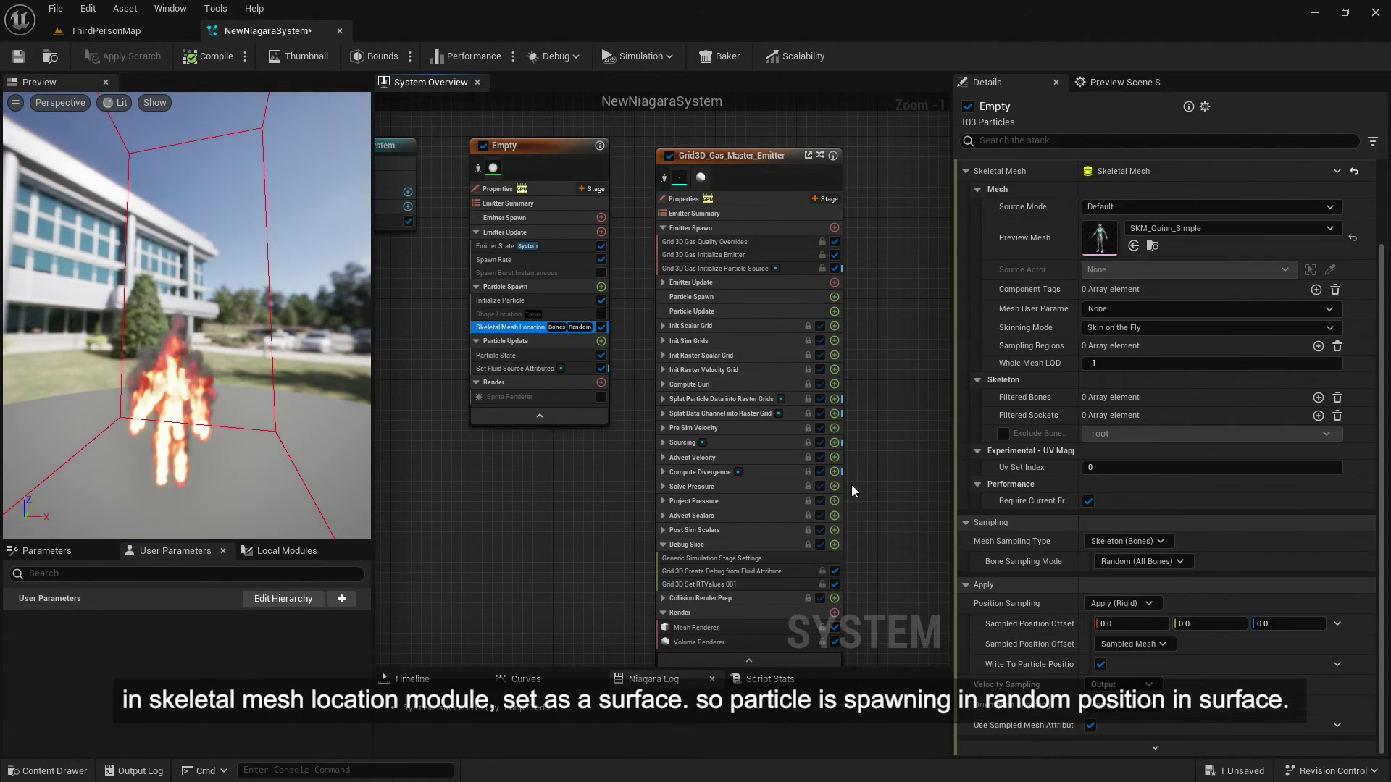
{"action": "left_click", "coordinate": [1130, 542]}
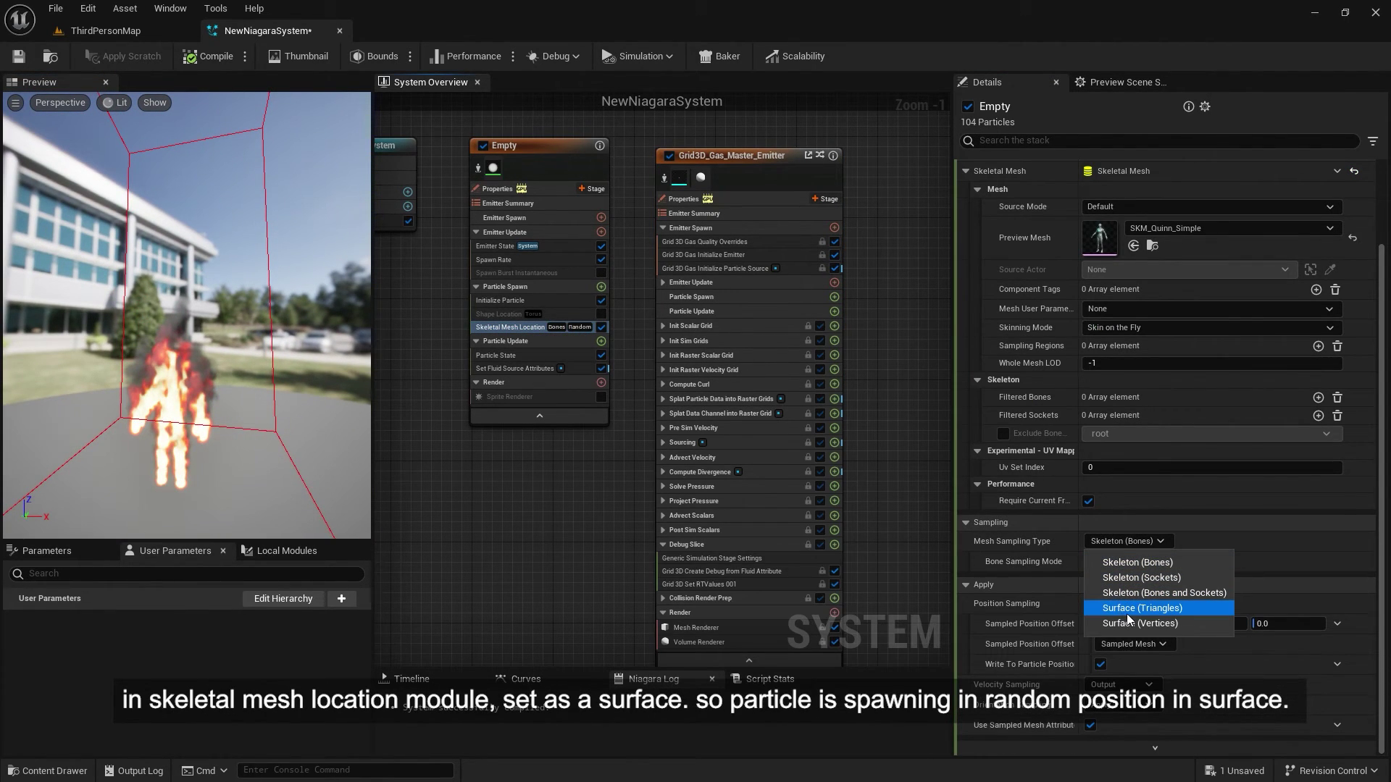
{"action": "left_click", "coordinate": [1128, 610]}
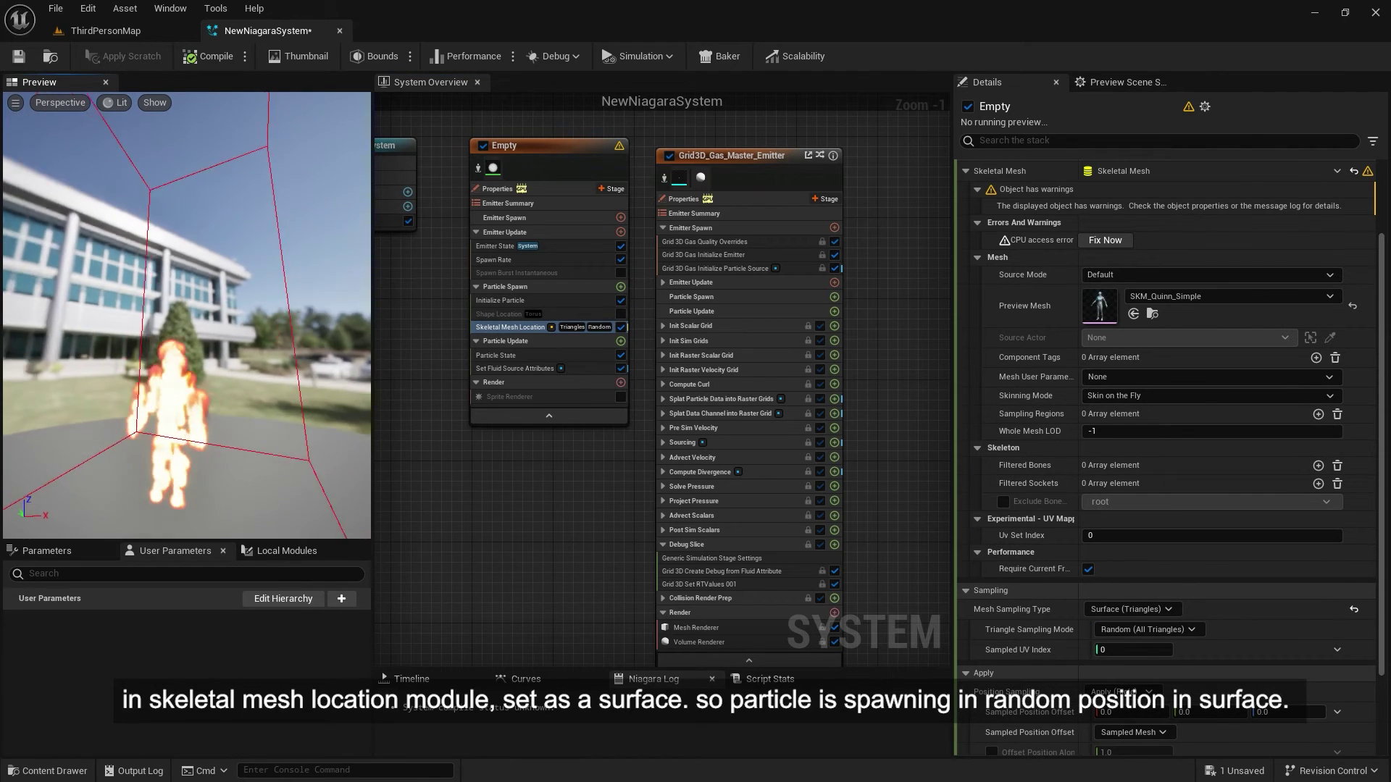
{"action": "left_click_drag", "start_coordinate": [171, 481], "coordinate": [204, 483]}
Locate the SKM_Quinn_Simple asset in the project content and place it in the ThirdPersonMap level at about X 860, Y 1370.
{"action": "left_click", "coordinate": [1151, 247]}
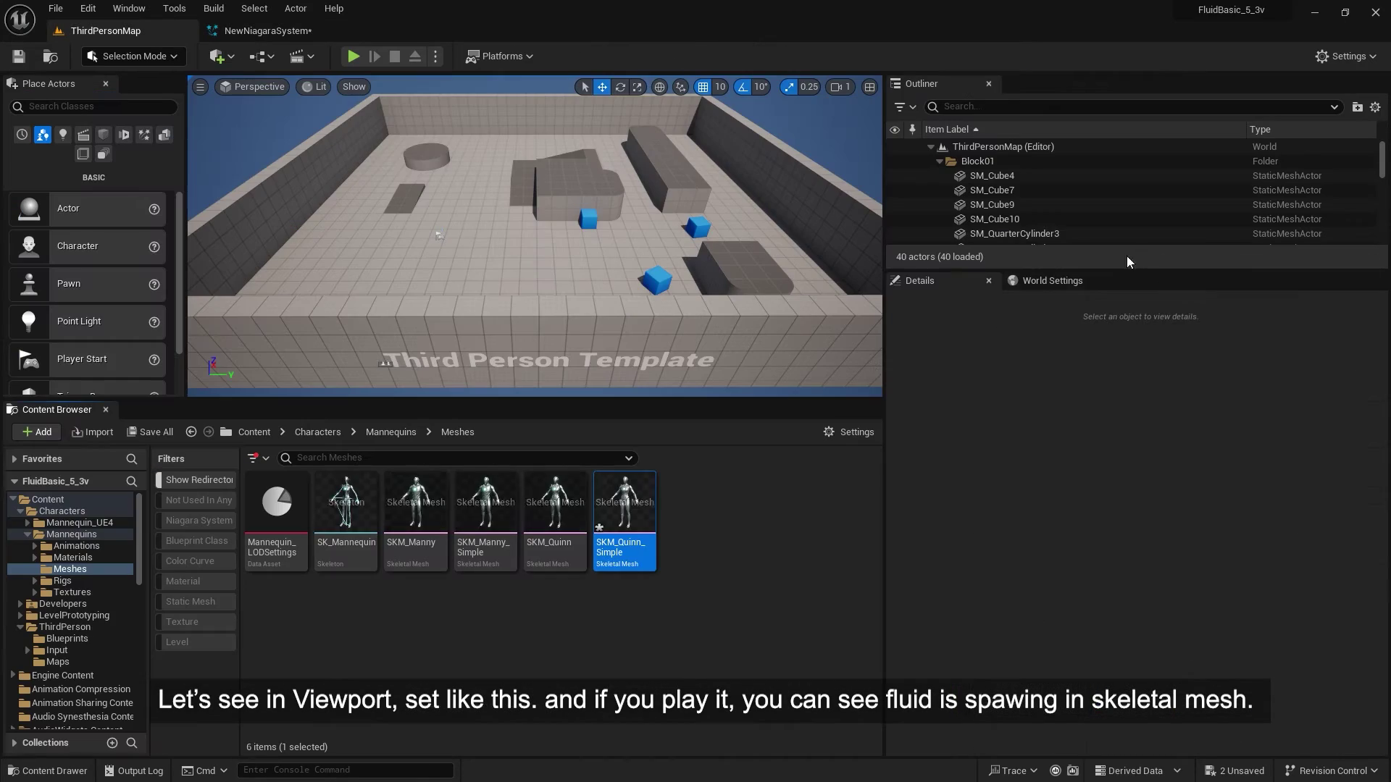
{"action": "left_click_drag", "start_coordinate": [484, 251], "coordinate": [475, 252]}
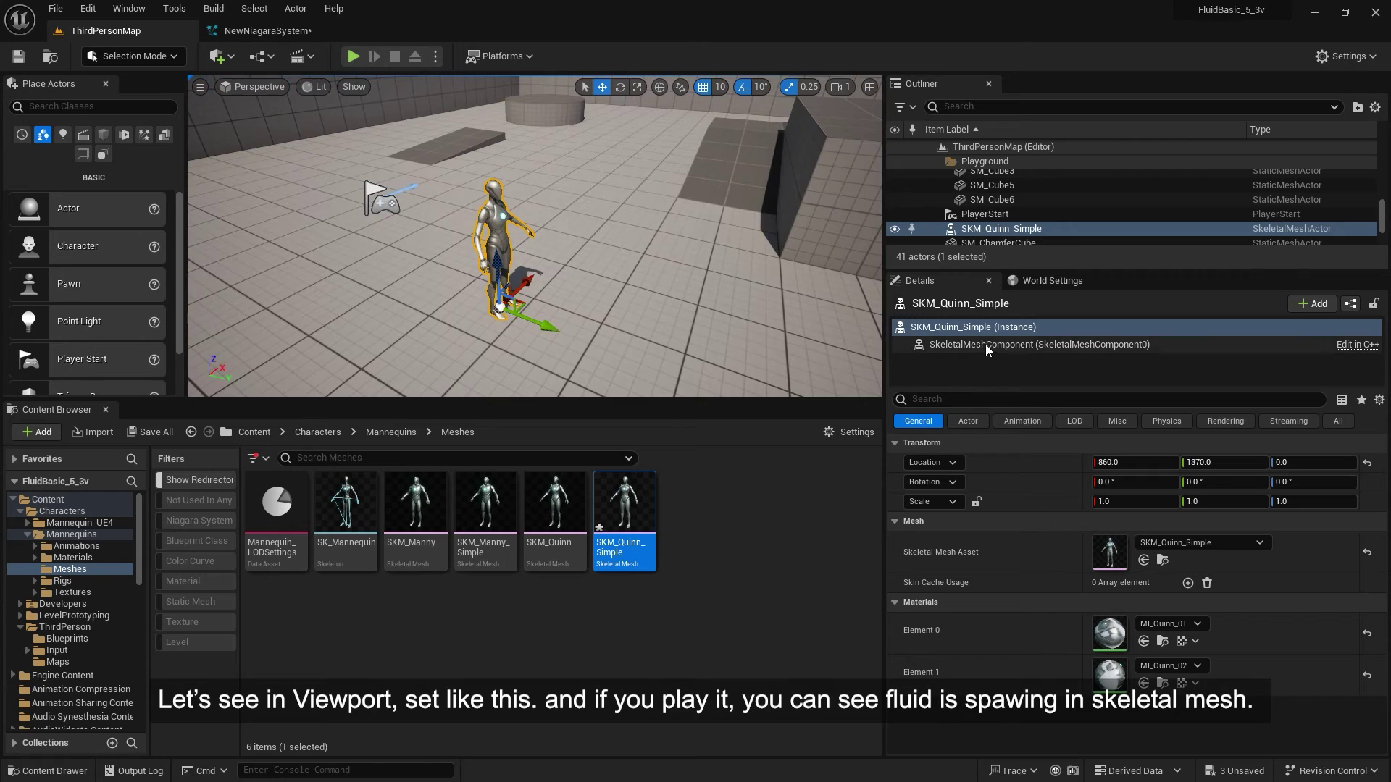
Set the Quinn actor's SkeletalMeshComponent to Use Animation Asset and choose MF_Walk_Fwd as its Anim to Play.
{"action": "left_click", "coordinate": [987, 345]}
{"action": "left_click", "coordinate": [1145, 541]}
{"action": "left_click", "coordinate": [1142, 568]}
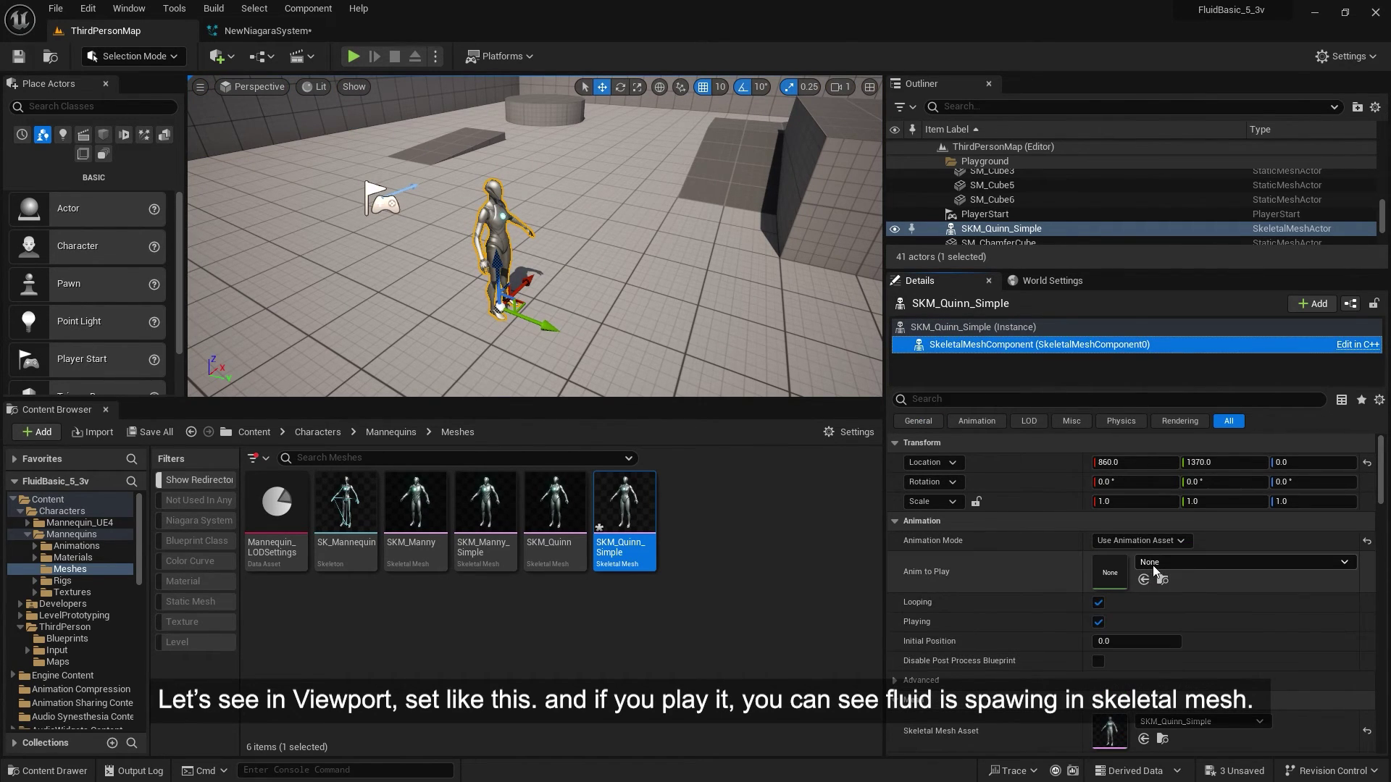
{"action": "left_click", "coordinate": [1159, 563]}
{"action": "left_click", "coordinate": [1194, 481]}
Place NewNiagaraSystem in the level at about X 960, Y 1470, and attach it to the SKM_Quinn_Simple actor.
{"action": "left_click", "coordinate": [576, 493]}
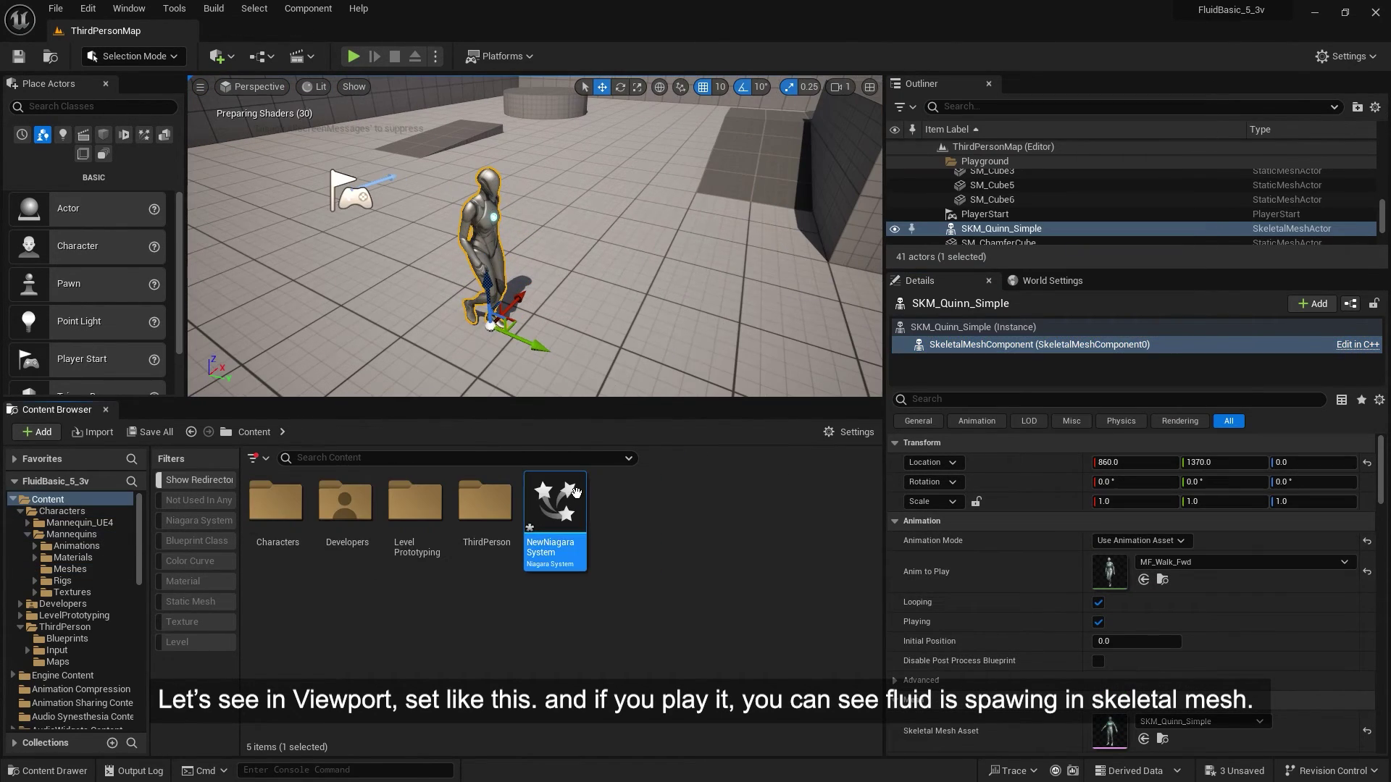
{"action": "left_click_drag", "start_coordinate": [612, 303], "coordinate": [612, 303]}
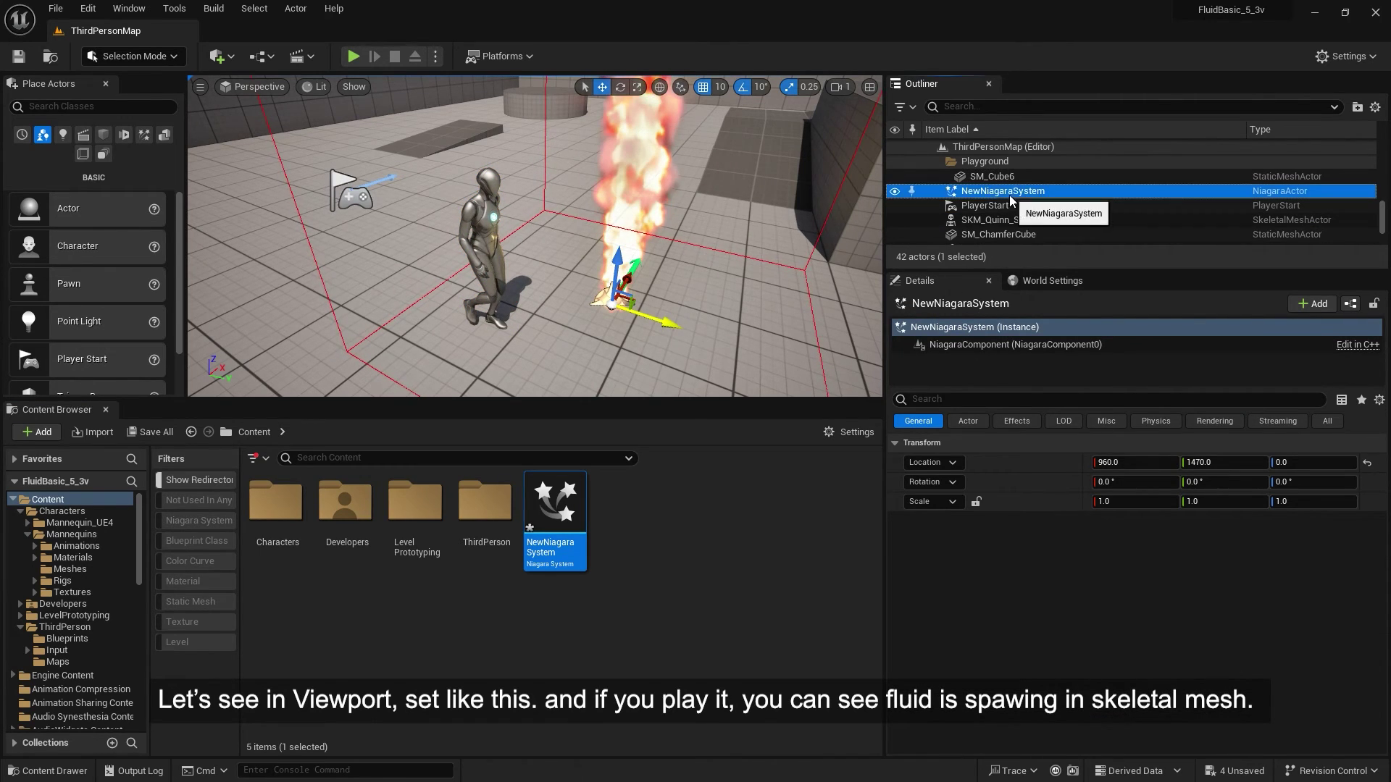
{"action": "left_click_drag", "start_coordinate": [1018, 229], "coordinate": [1015, 228]}
{"action": "left_click", "coordinate": [1051, 270]}
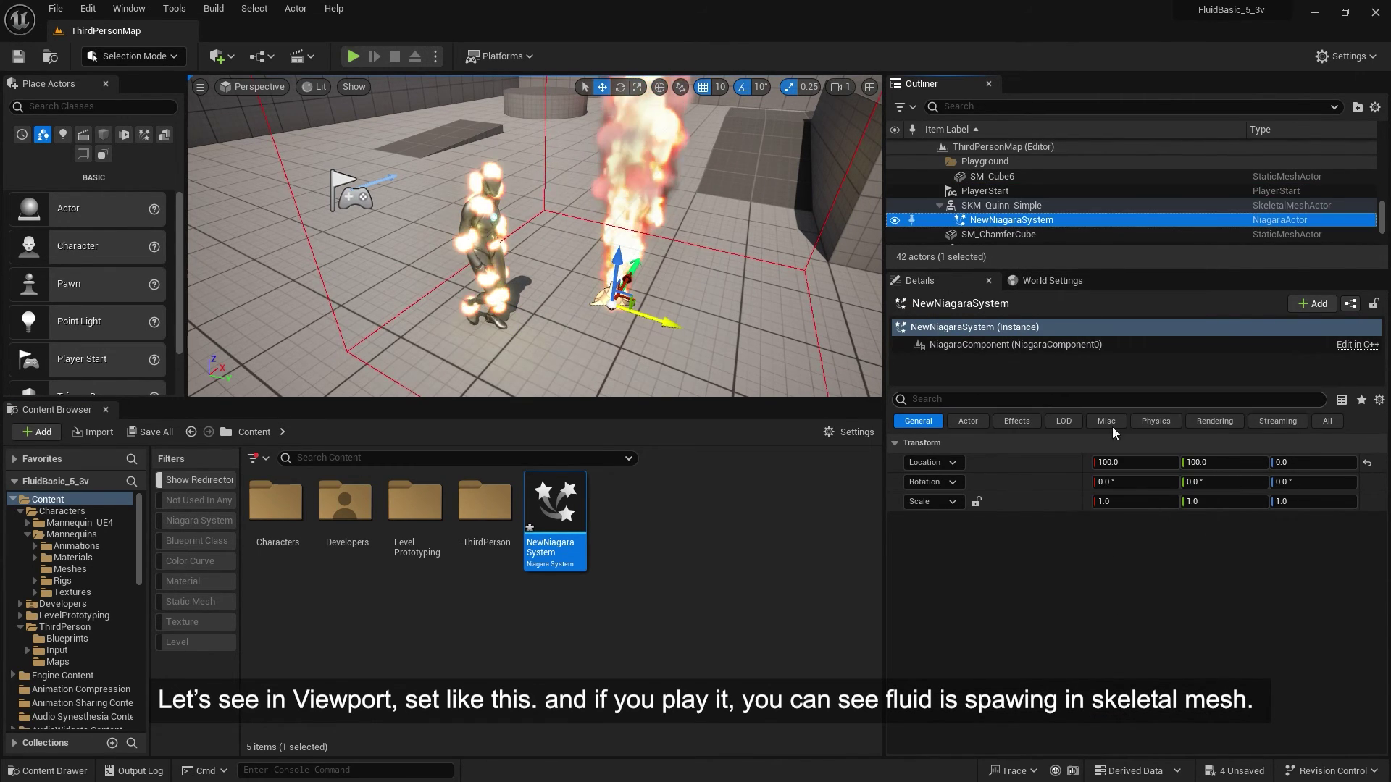
Play the level and walk the character around to examine the fire on the skeletal mesh.
{"action": "left_click", "coordinate": [352, 55]}
{"action": "key", "text": "w"}
{"action": "key", "text": "s"}
{"action": "key", "text": "a"}
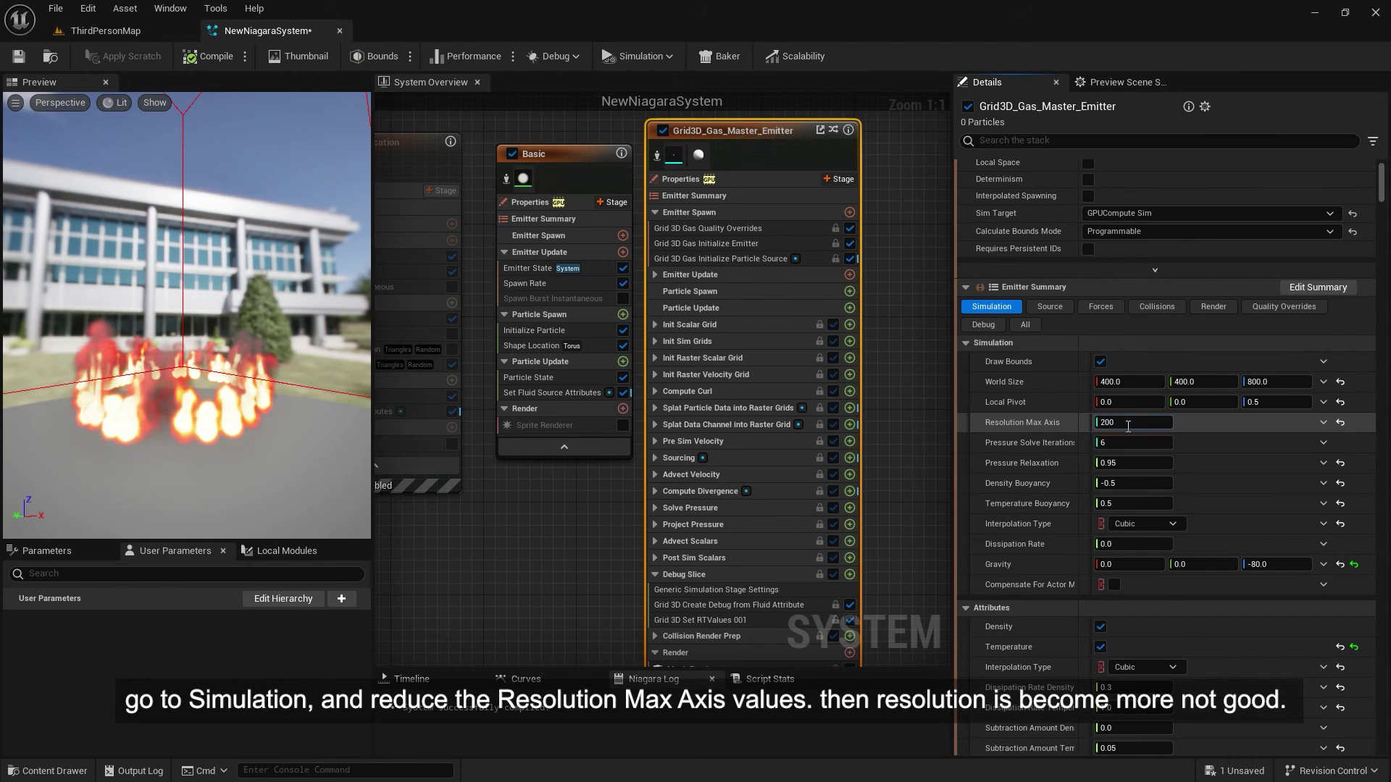
Try Resolution Max Axis values of 111, 300 and 400 on the Grid3D gas emitter, and restore it to 200.
{"action": "left_click", "coordinate": [1128, 427]}
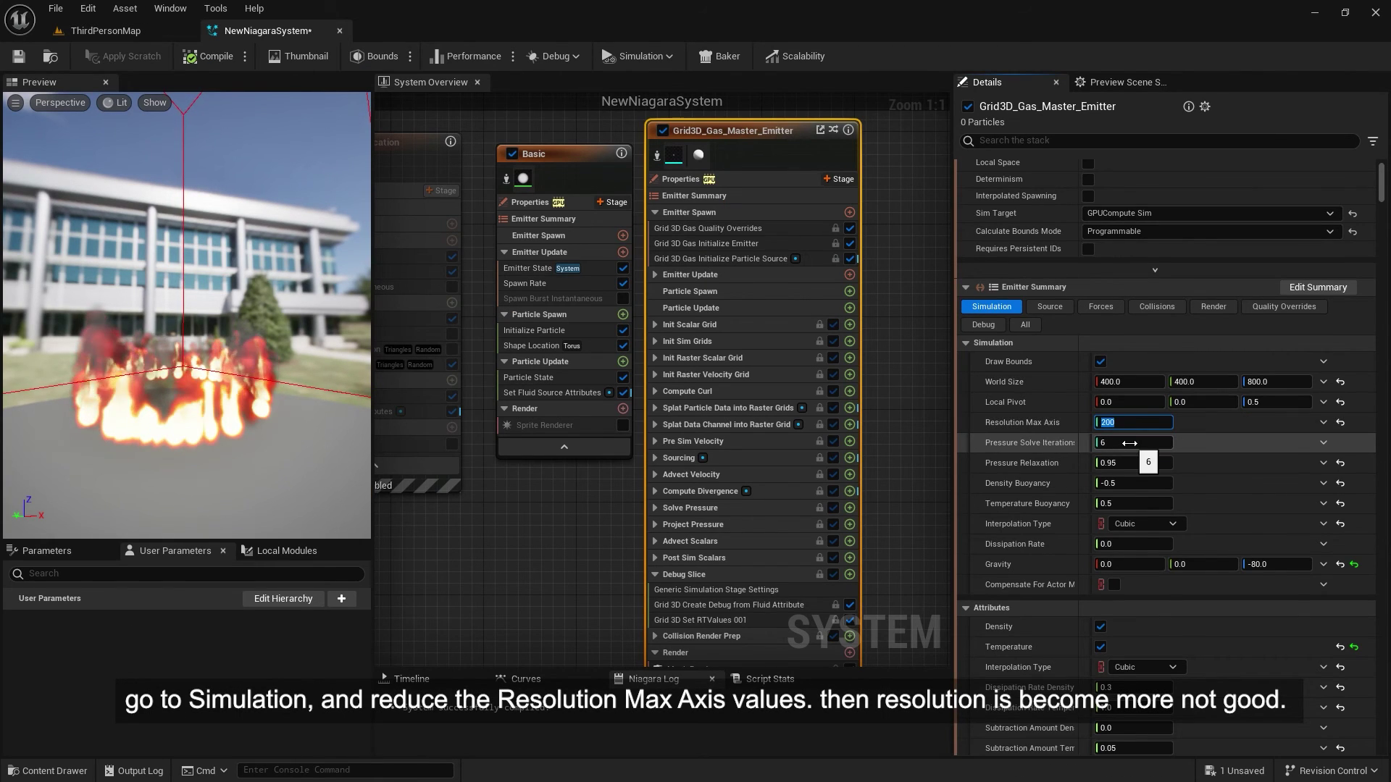
{"action": "type", "text": "55"}
{"action": "key", "text": "Return"}
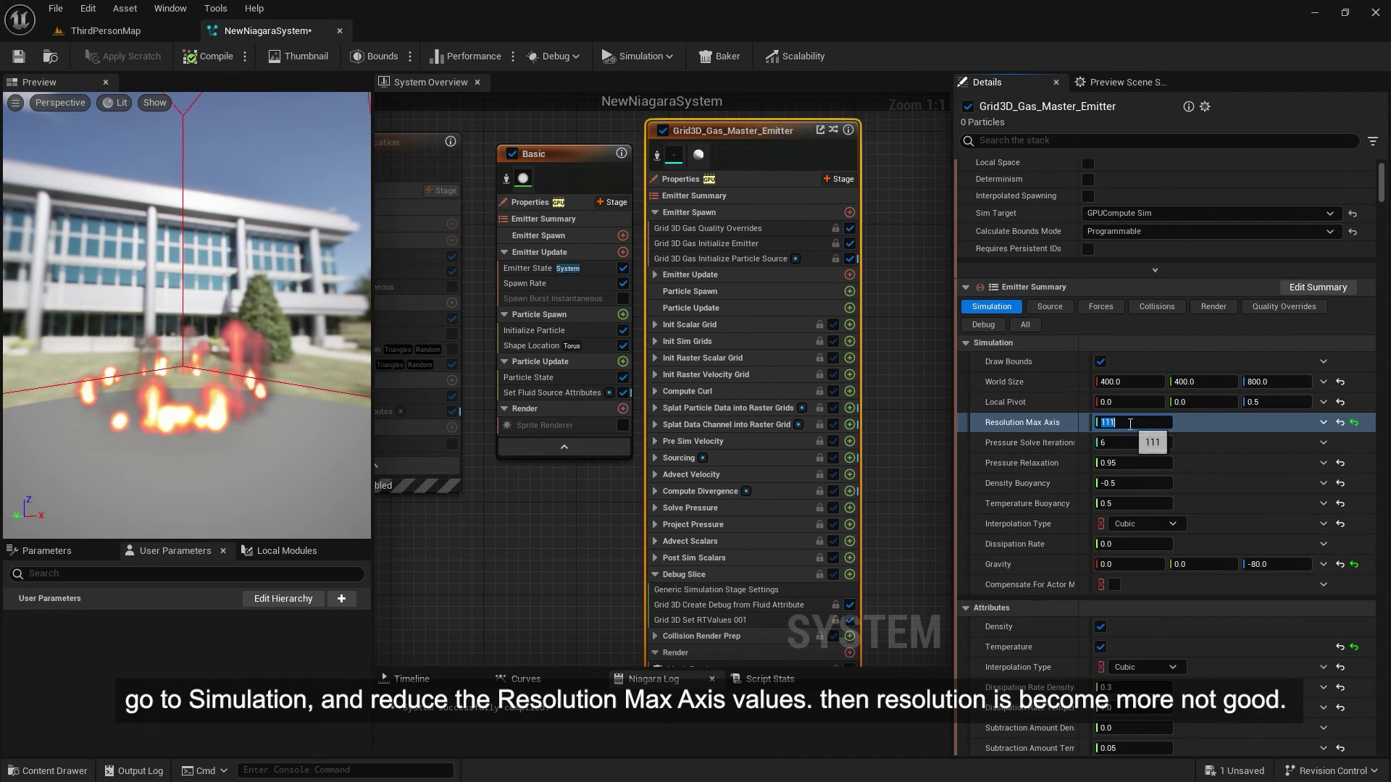
{"action": "type", "text": "300"}
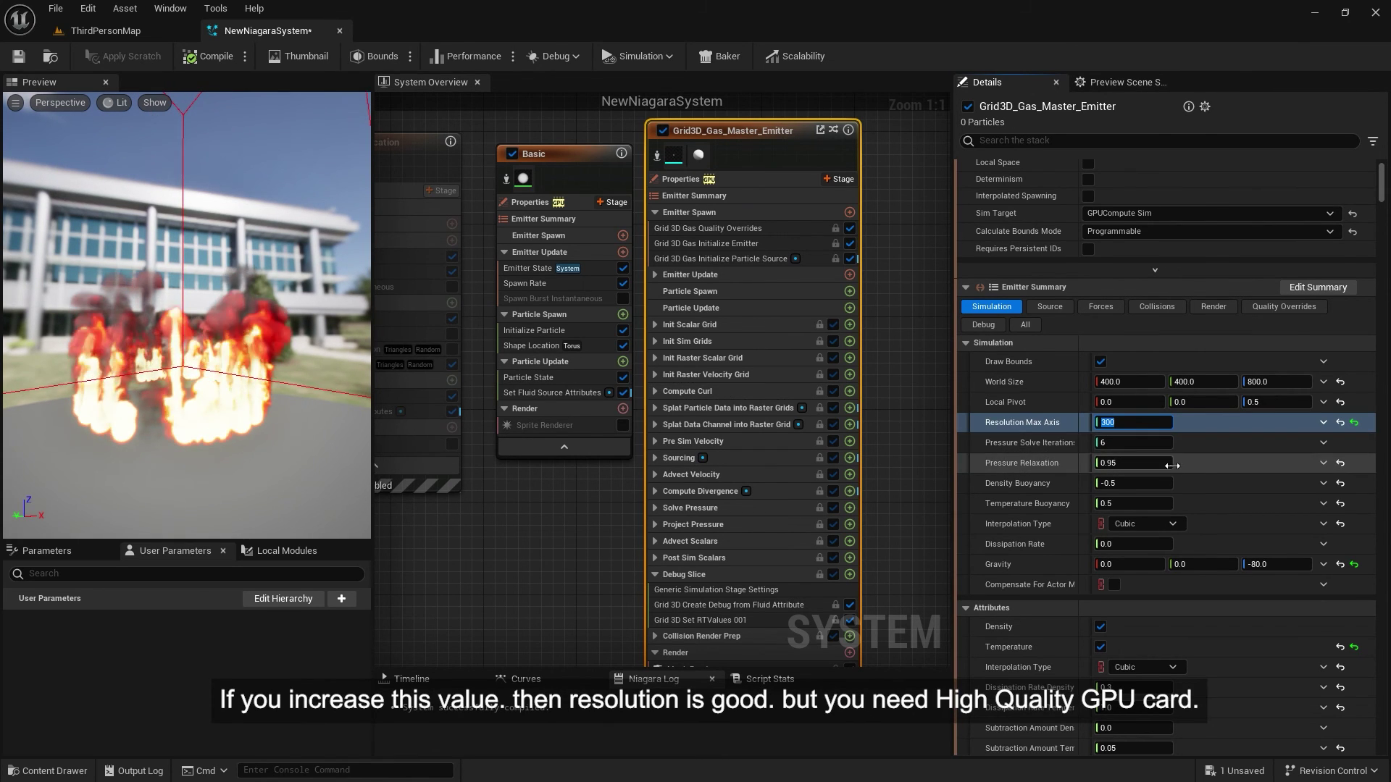
{"action": "type", "text": "4"}
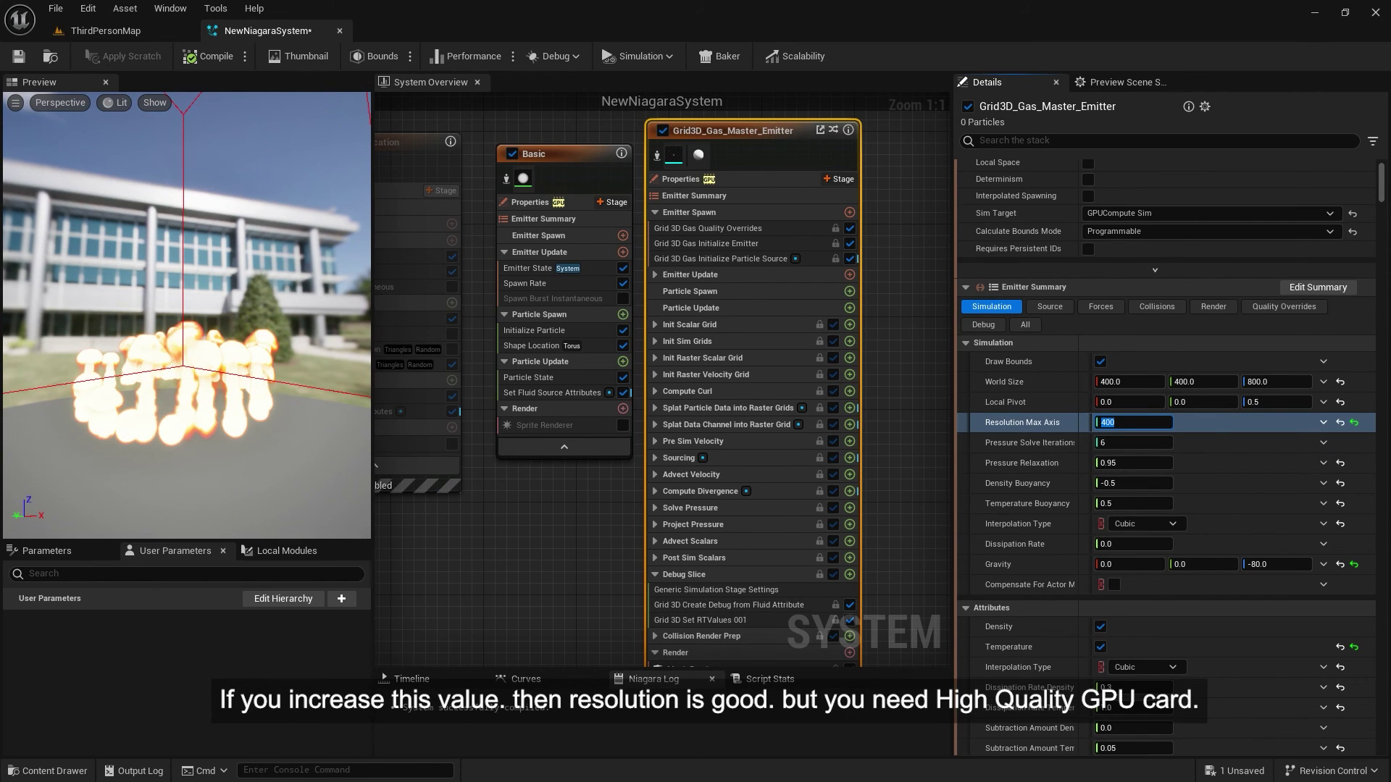
{"action": "type", "text": "200"}
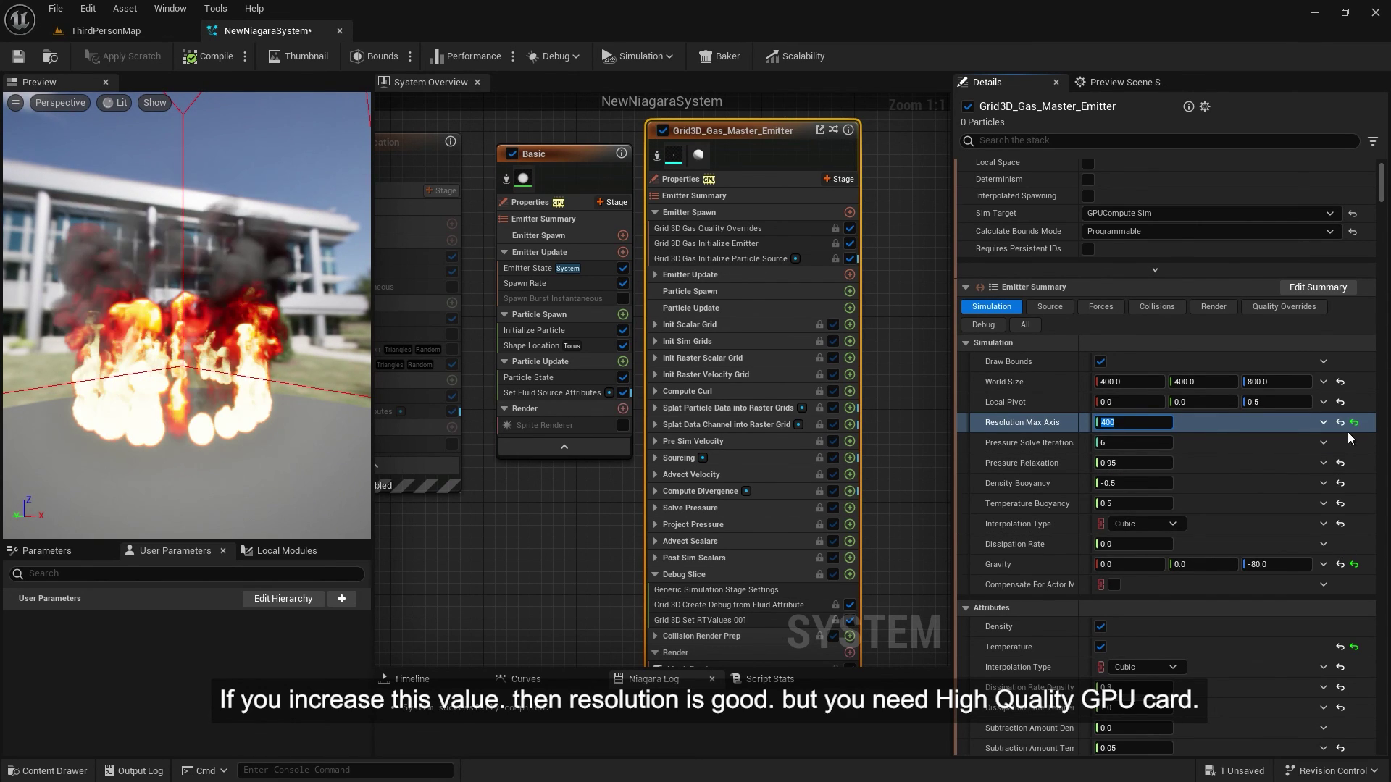
{"action": "key", "text": "Return"}
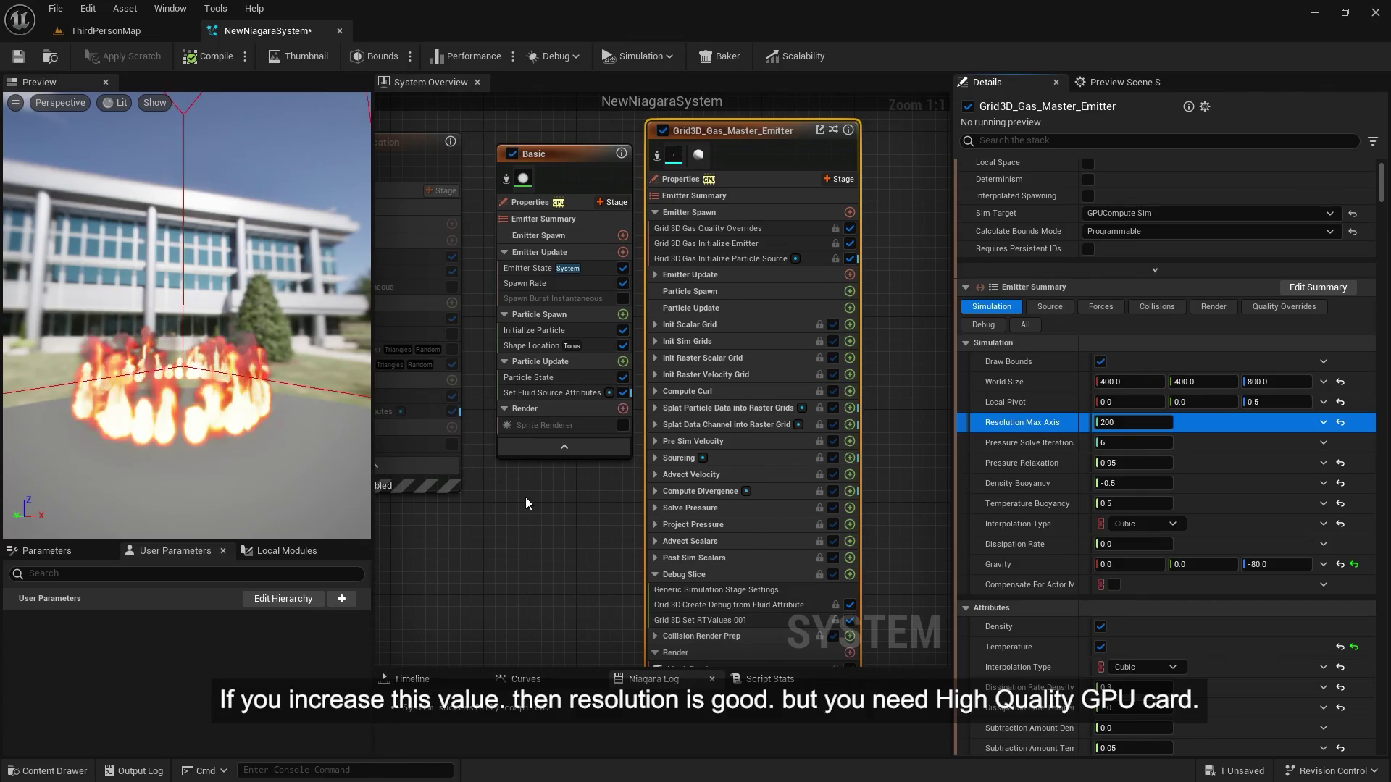